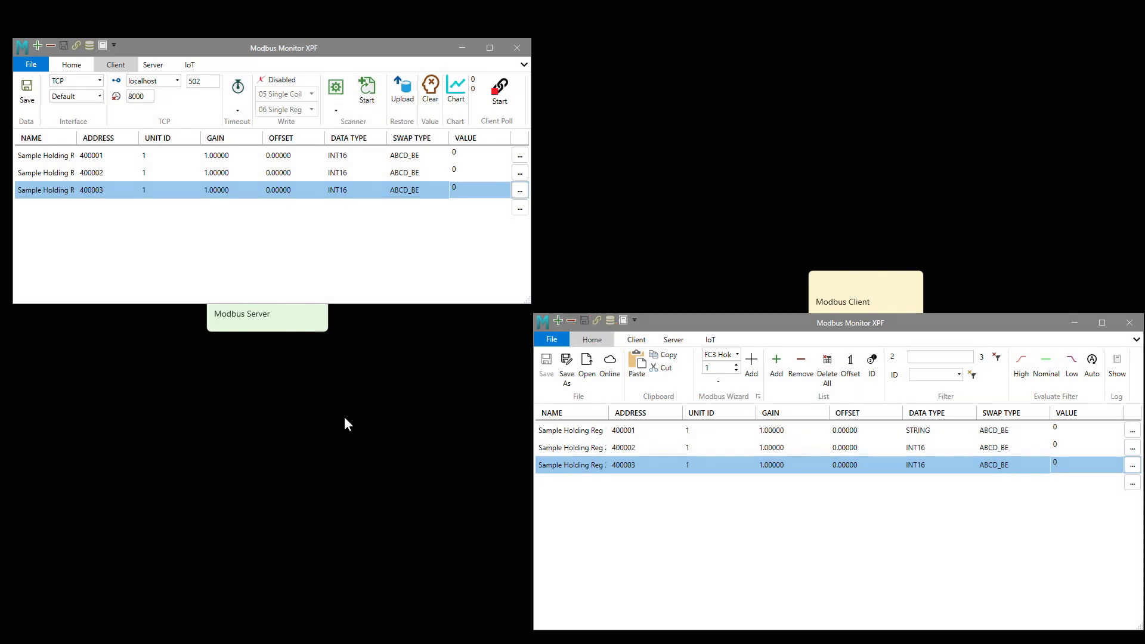
- Replace all registers in the Modbus server's list with one new sample register and start the server
click(71, 65)
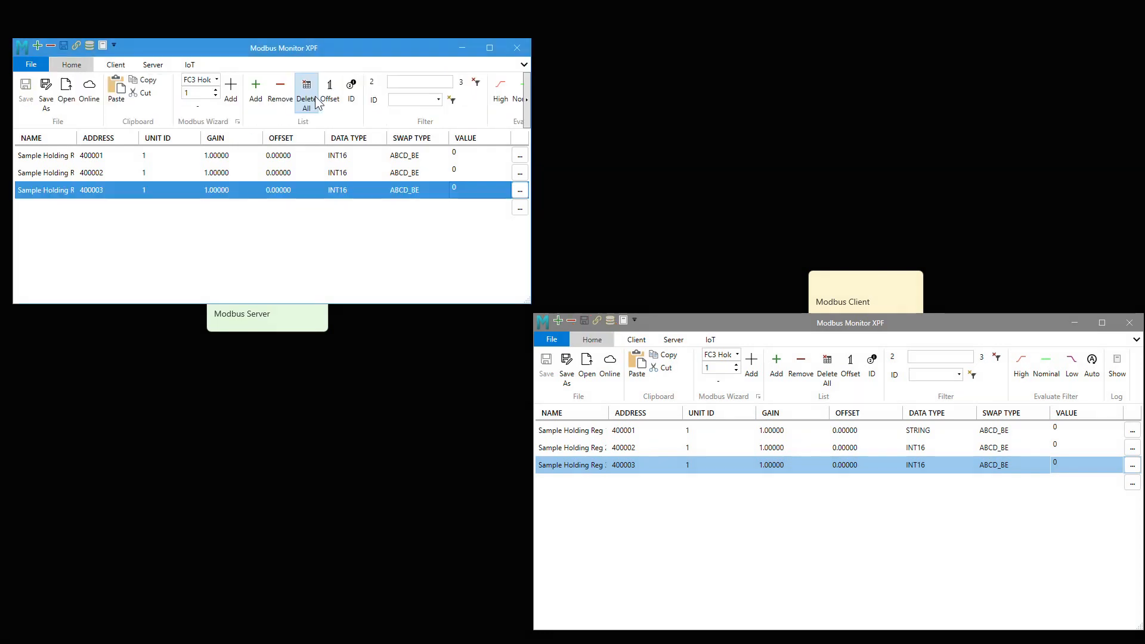
click(307, 94)
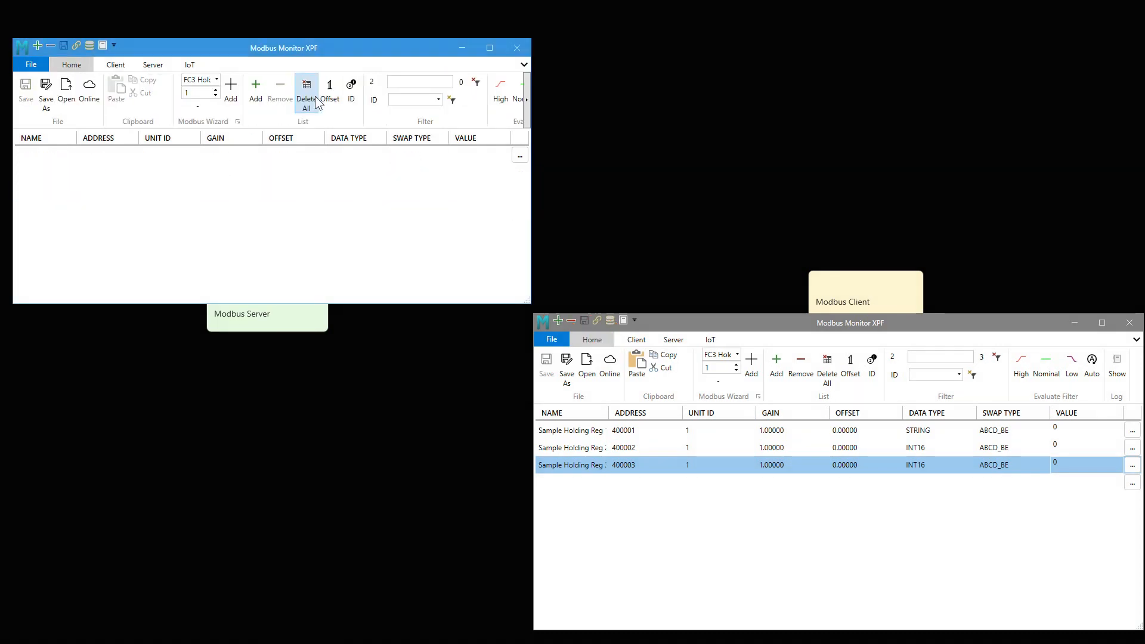
click(255, 90)
click(152, 64)
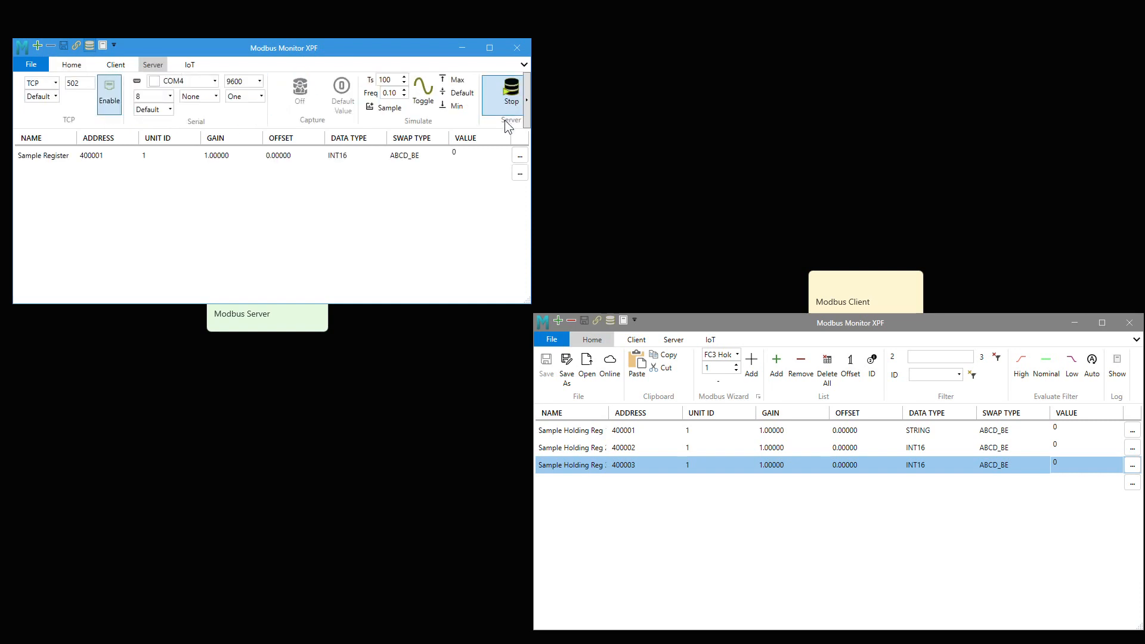
- Delete all registers from the Modbus client's list and add one new sample register
click(668, 322)
click(826, 376)
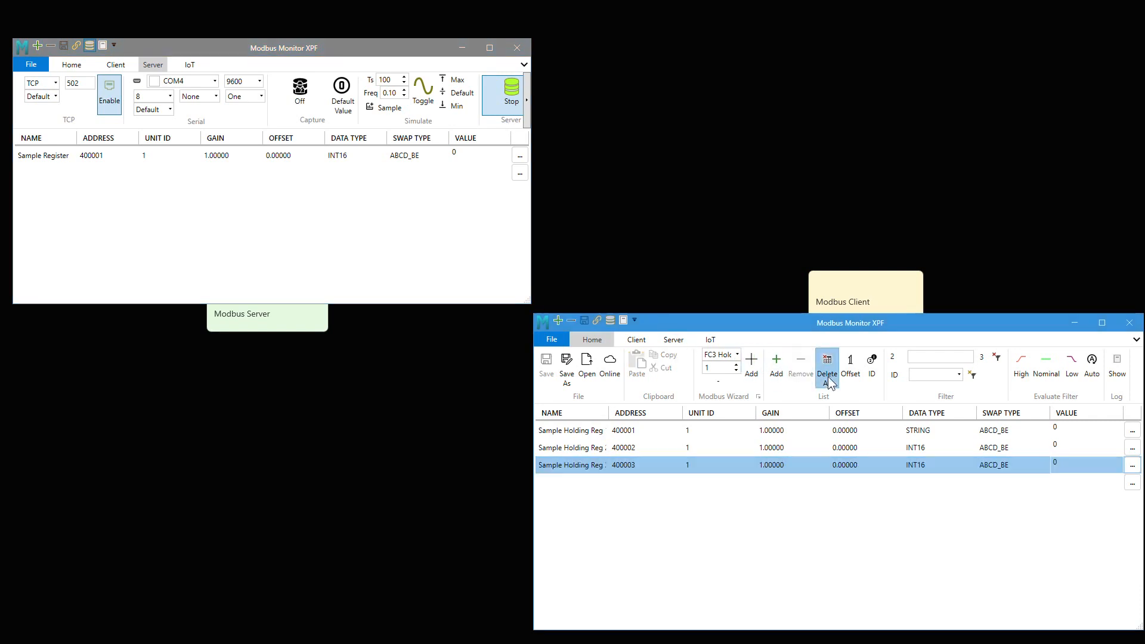
click(777, 379)
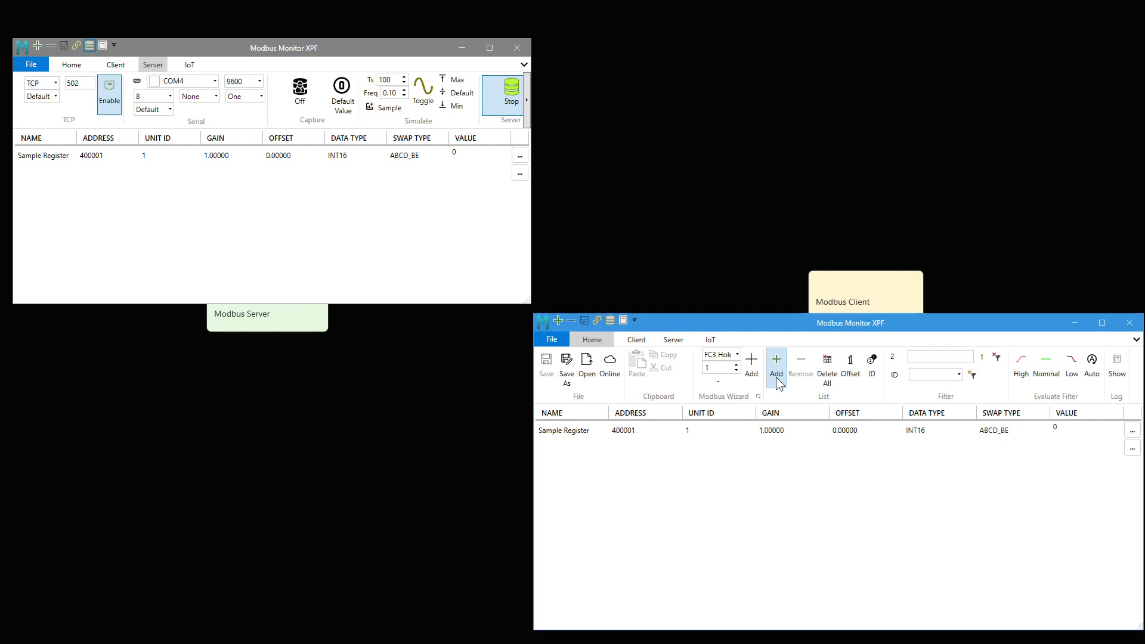
- Expand the details of the client's sample register and enable Evaluate for it
click(1121, 448)
click(1134, 433)
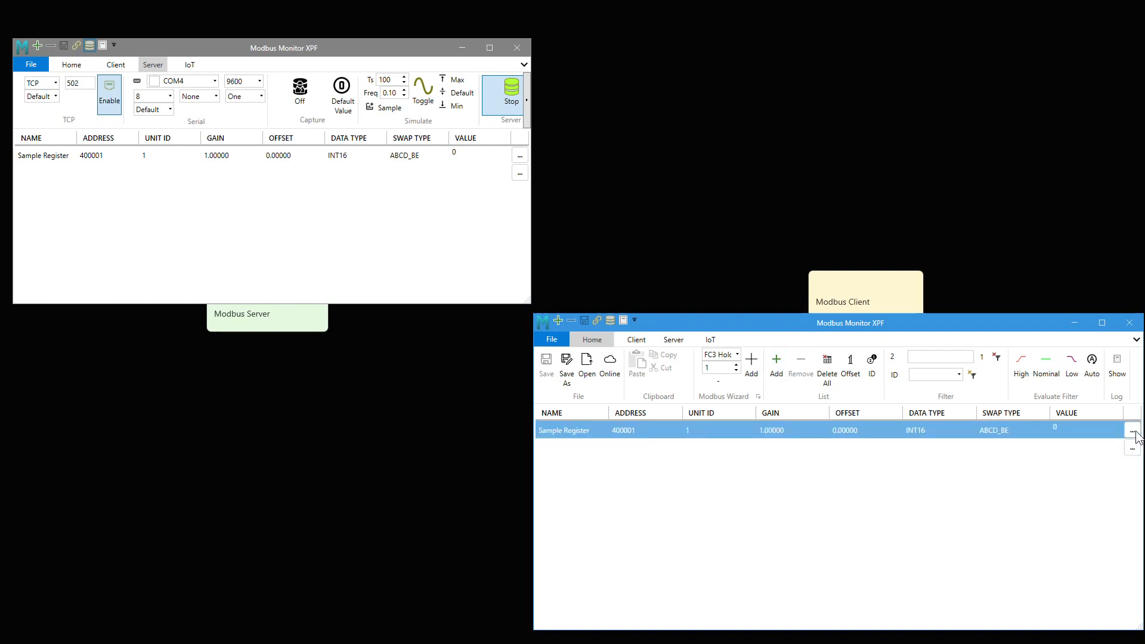
click(1132, 431)
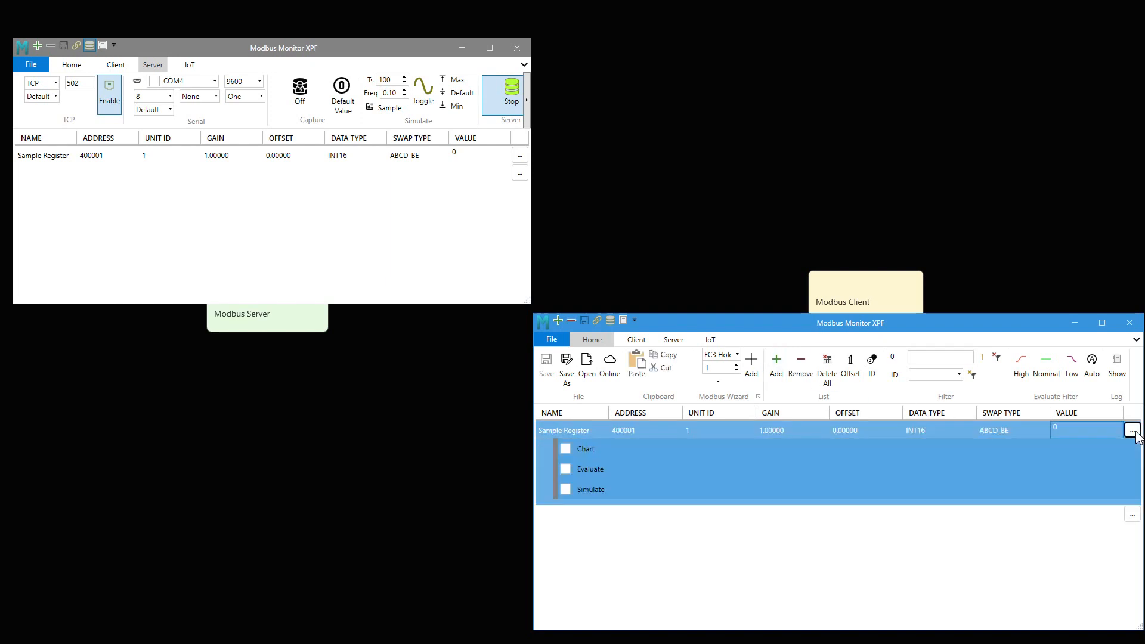
click(564, 469)
double_click(624, 506)
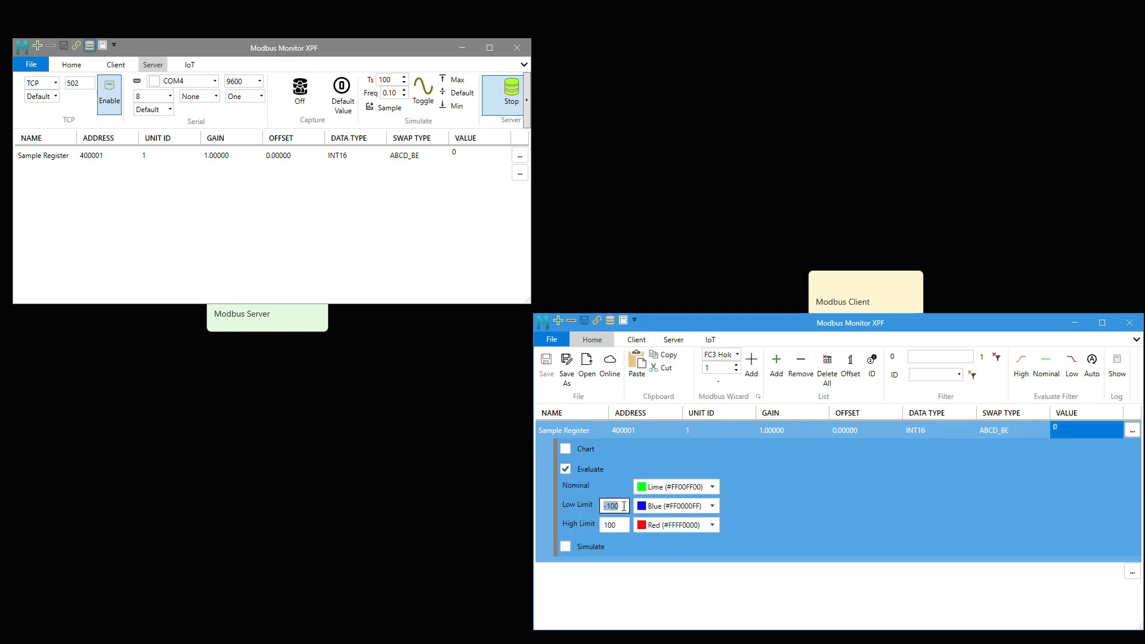
- Examine the colour choices offered for the client register's nominal, low limit and high limit states
click(712, 487)
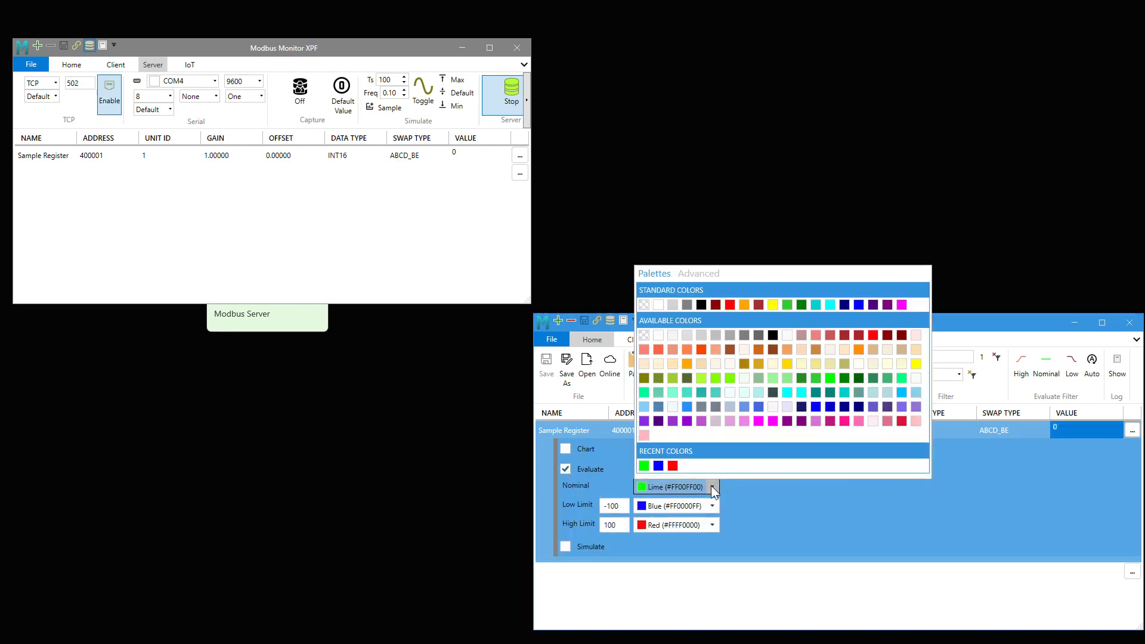
click(711, 504)
click(711, 503)
click(712, 524)
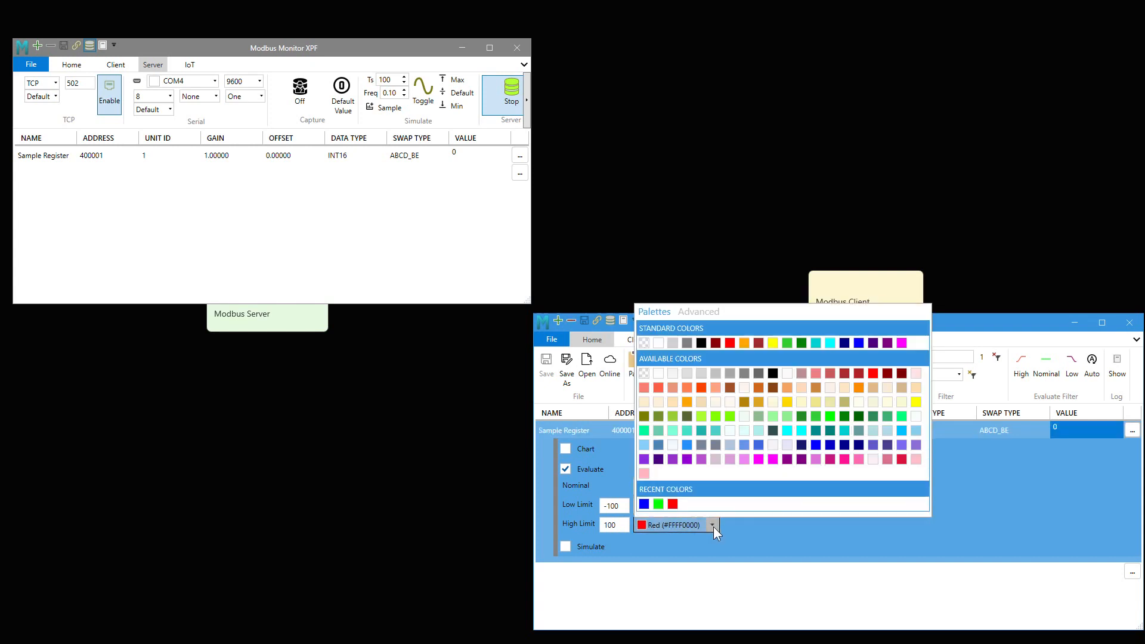
click(713, 528)
- Start the client poll and set the server register 400001 to a value of 10
click(642, 340)
click(1029, 377)
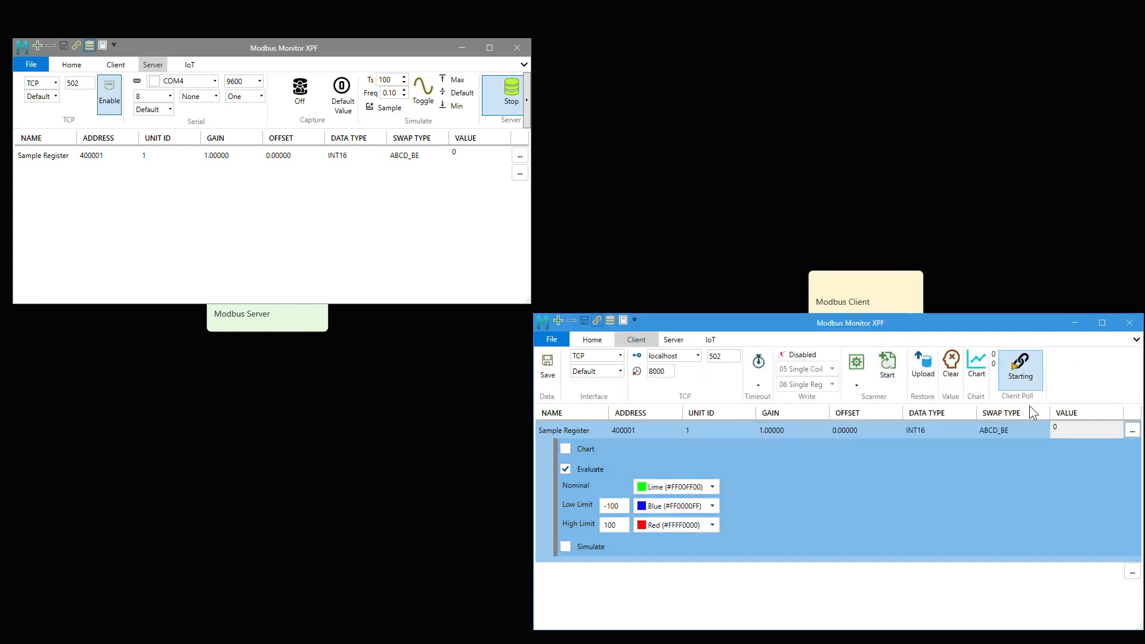
click(470, 156)
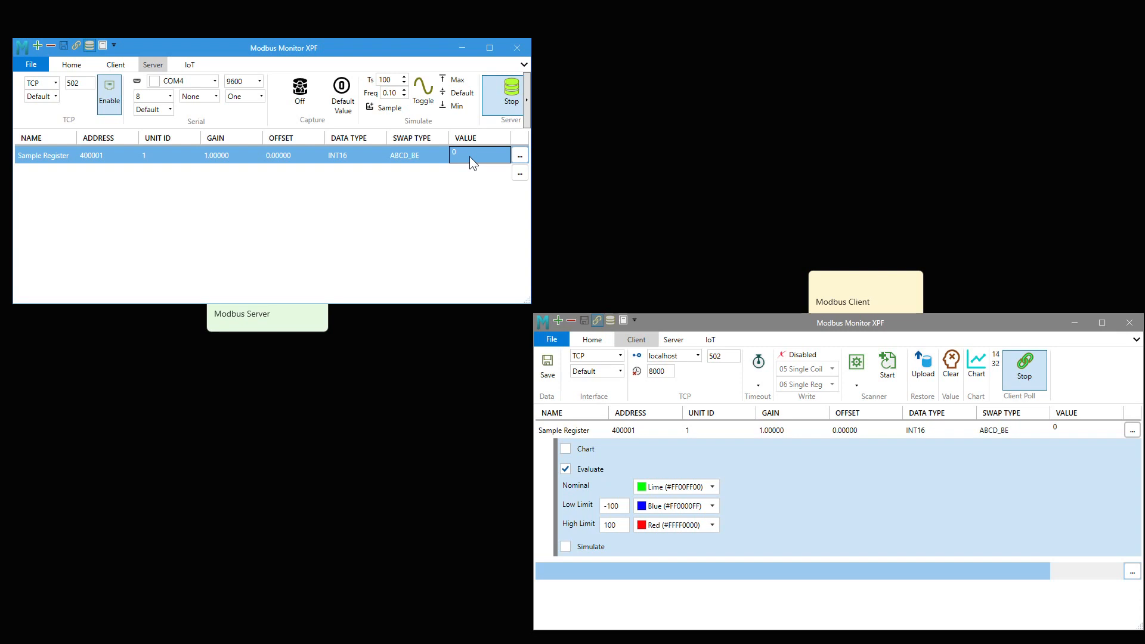
text(10)
key(Return)
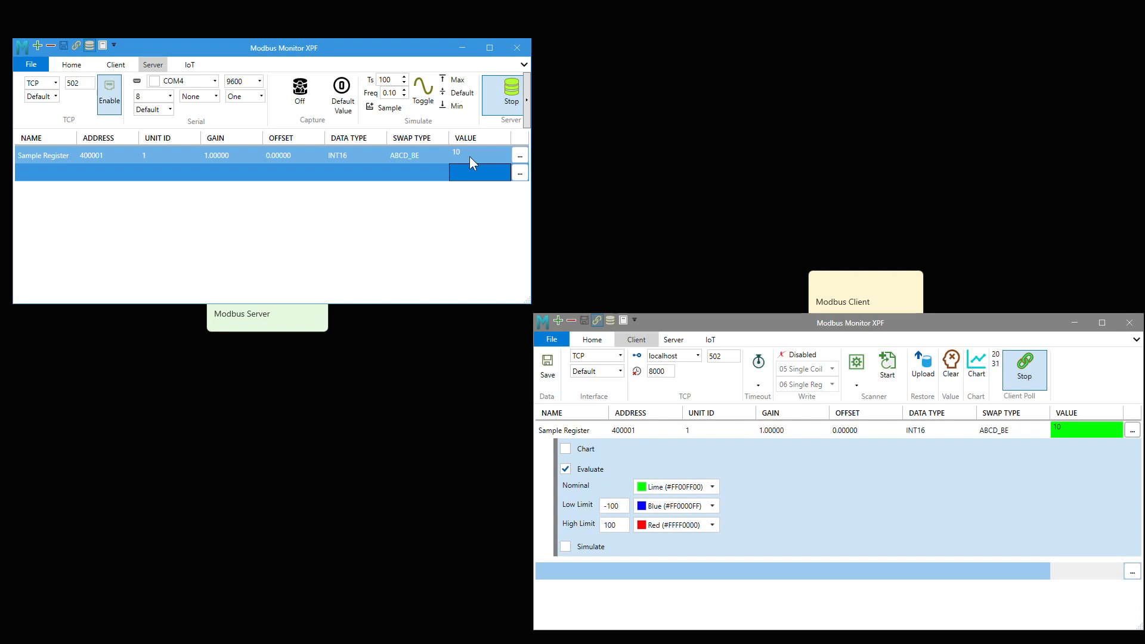
- Set the value of server register 400001 to 0
click(470, 156)
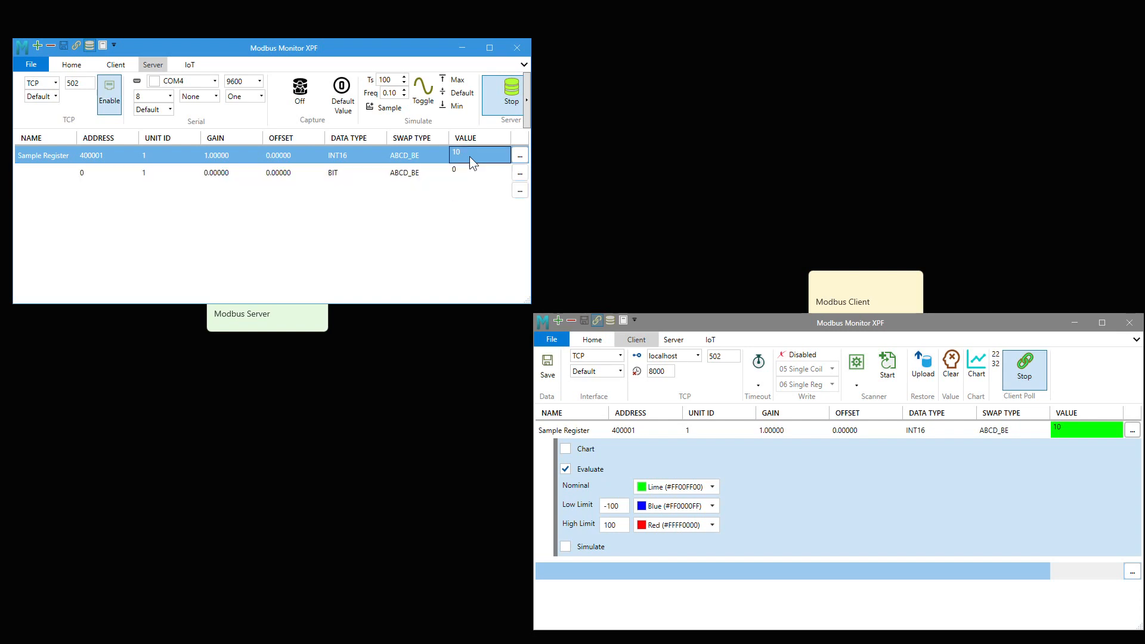
text(0)
key(Return)
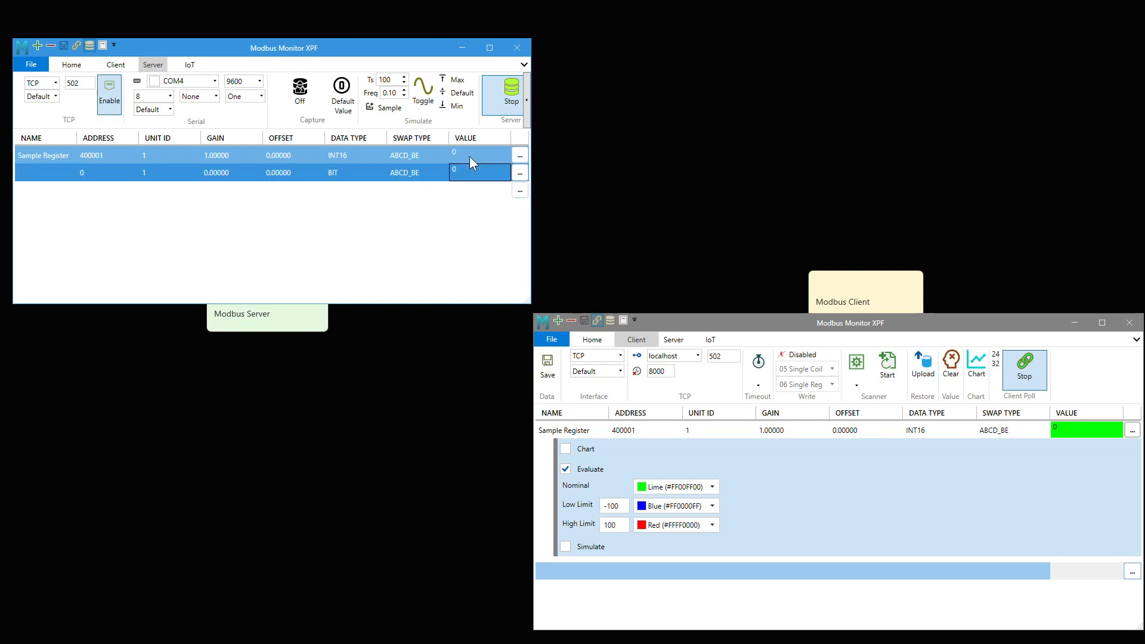
- Set the value of server register 400001 to 150 to exceed the client's high limit
click(473, 156)
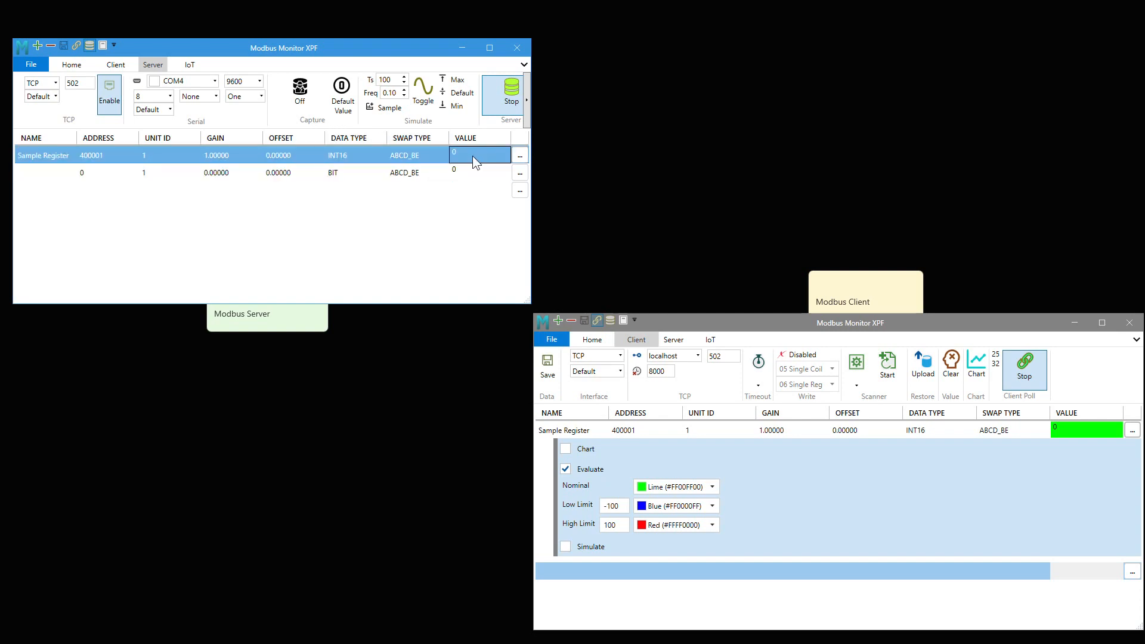
text(150)
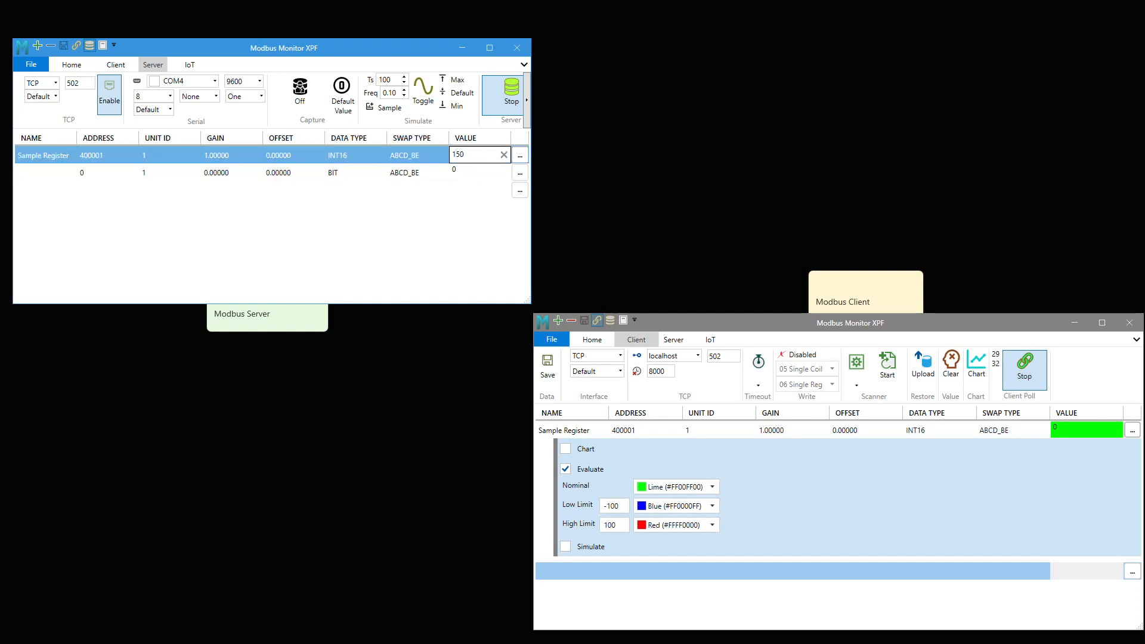
key(Return)
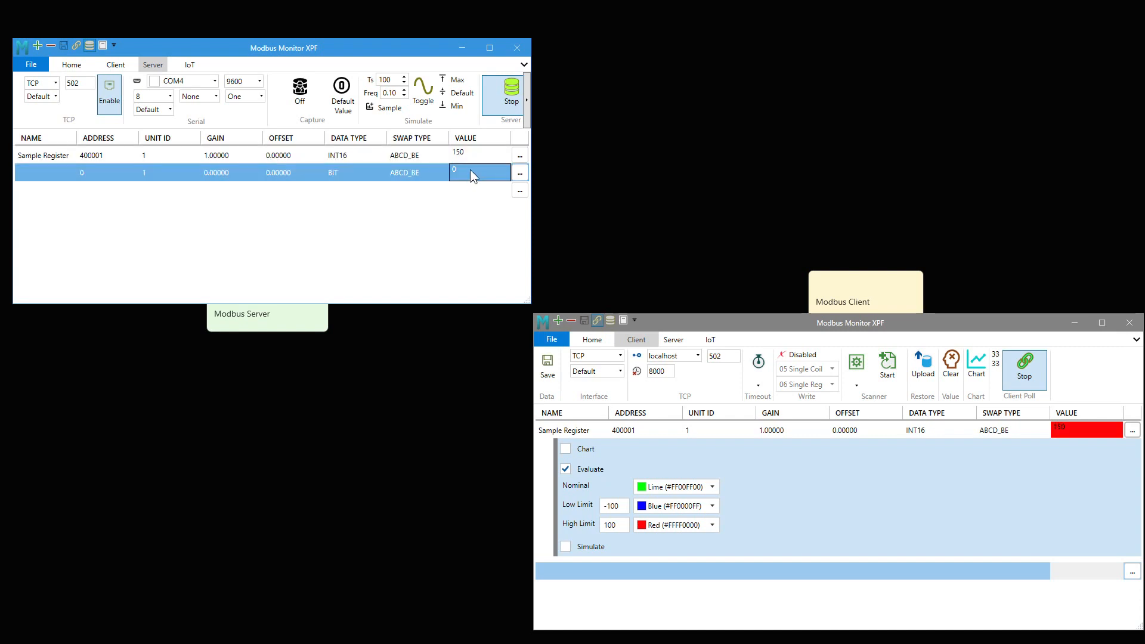
- Set server register 400001 to -150, below the client's low limit, and select the client's register row to read its value
click(471, 156)
text(-150)
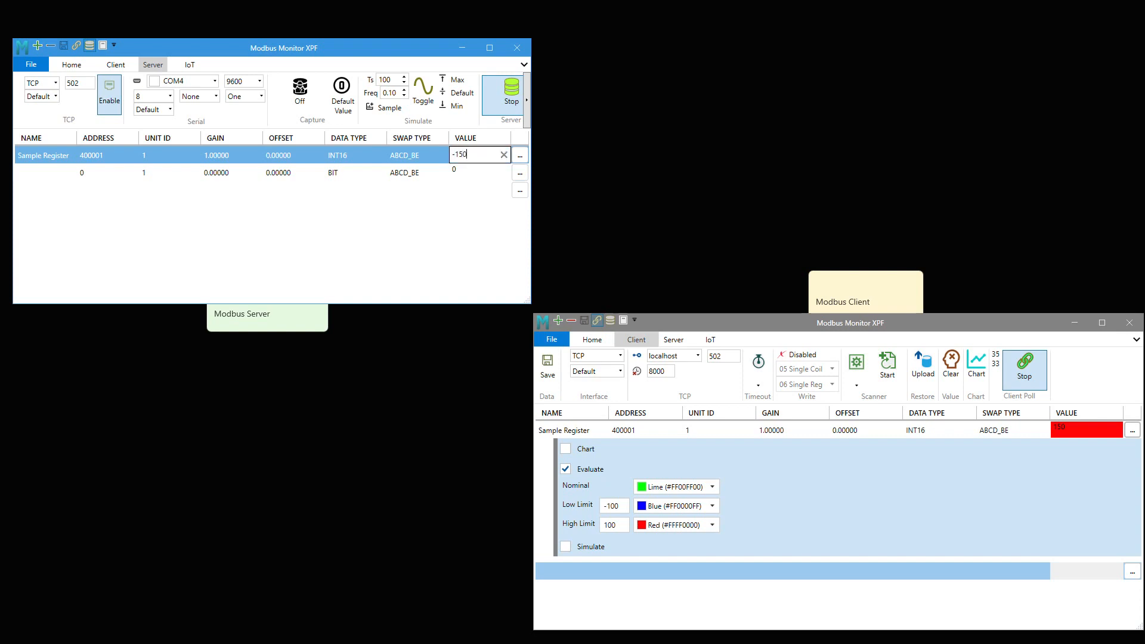
key(Return)
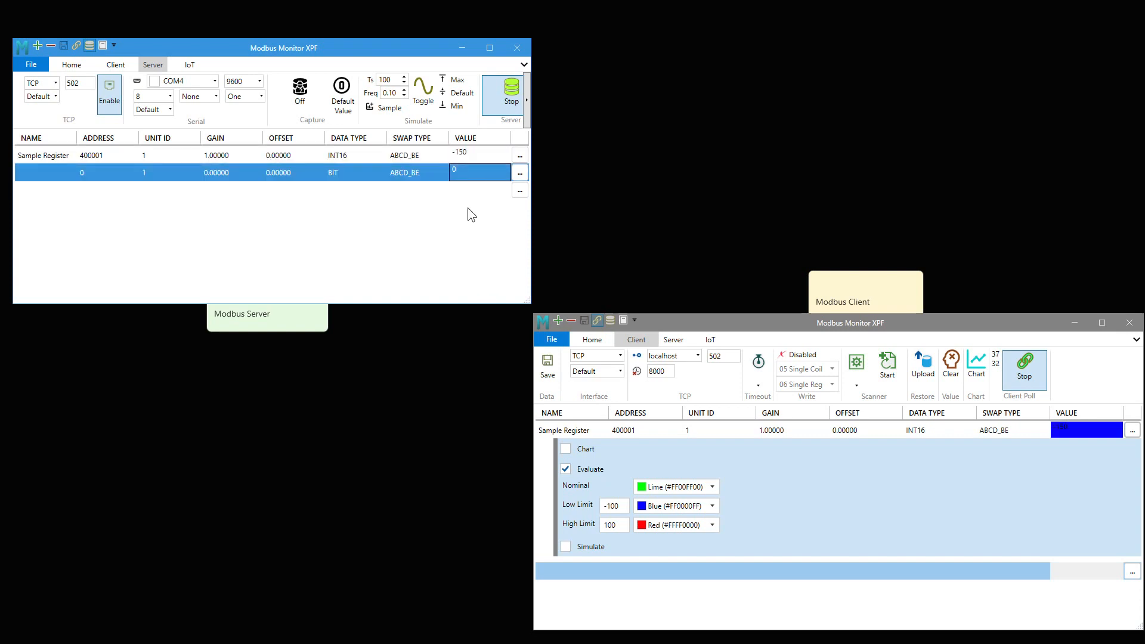
click(835, 432)
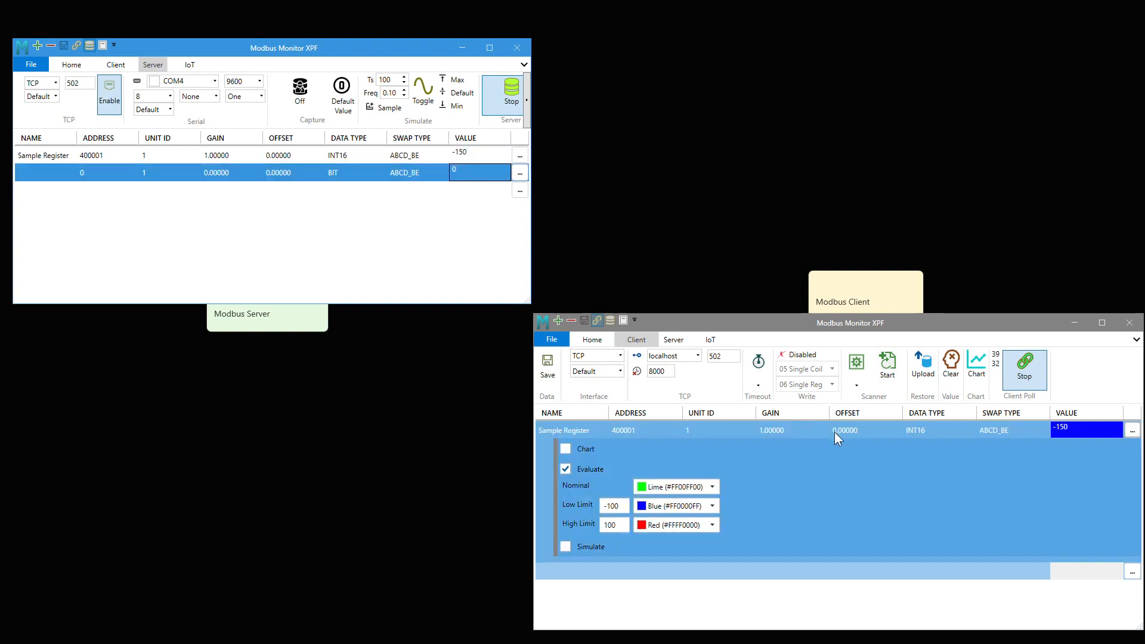
- Return the value of server register 400001 to 0, within the nominal range
click(475, 154)
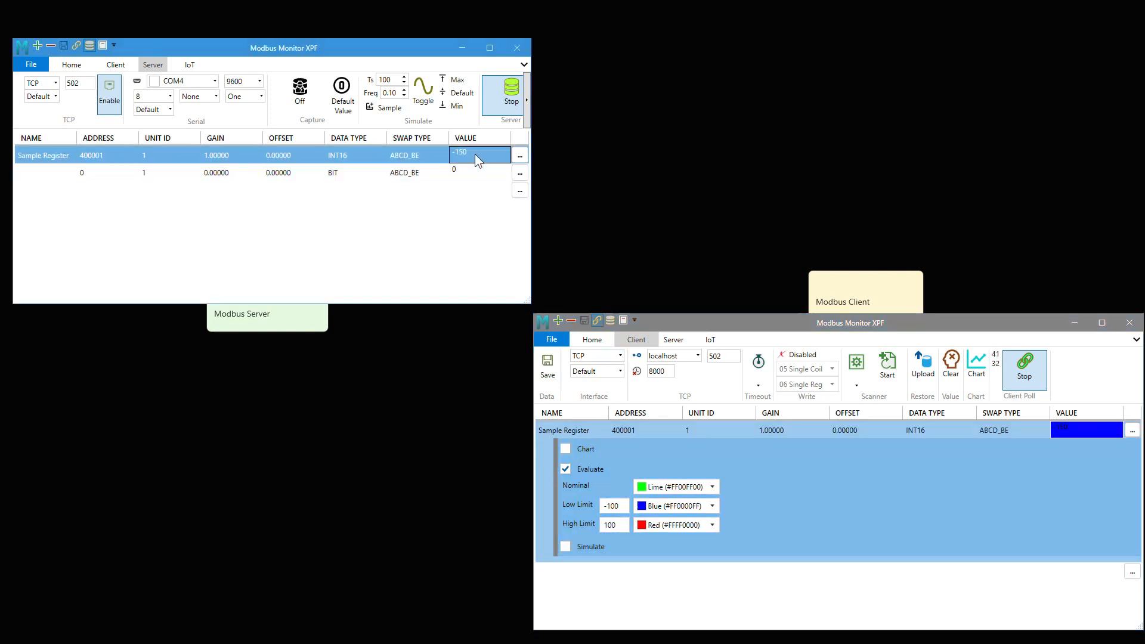
text(0)
key(Return)
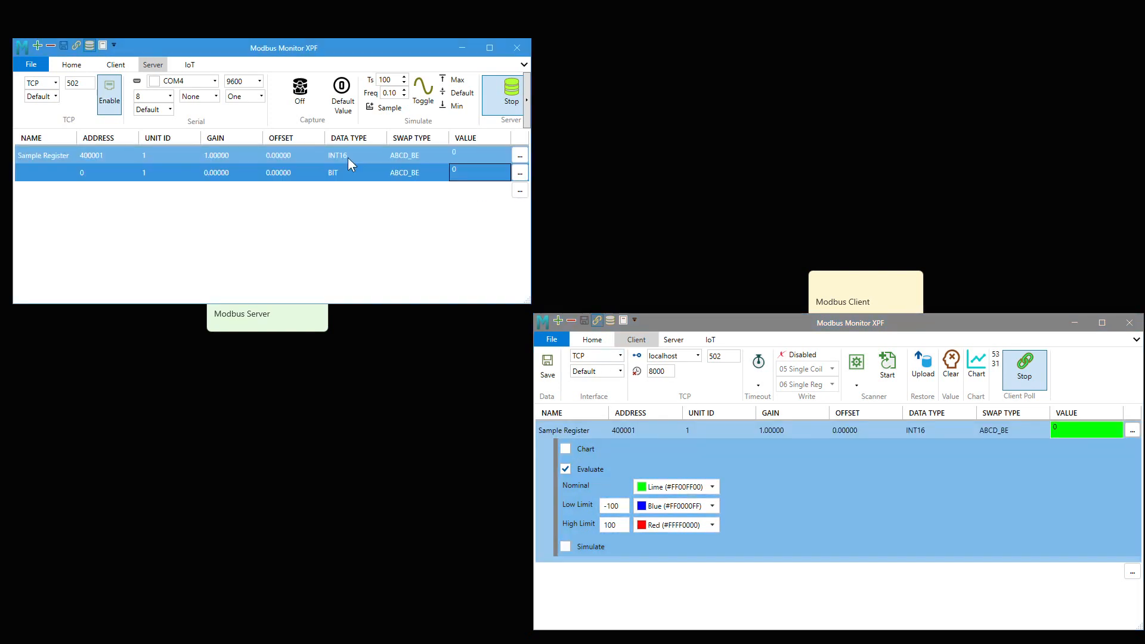
- Change the data type of server register 400001 to STRING
key(Up)
click(348, 157)
click(348, 157)
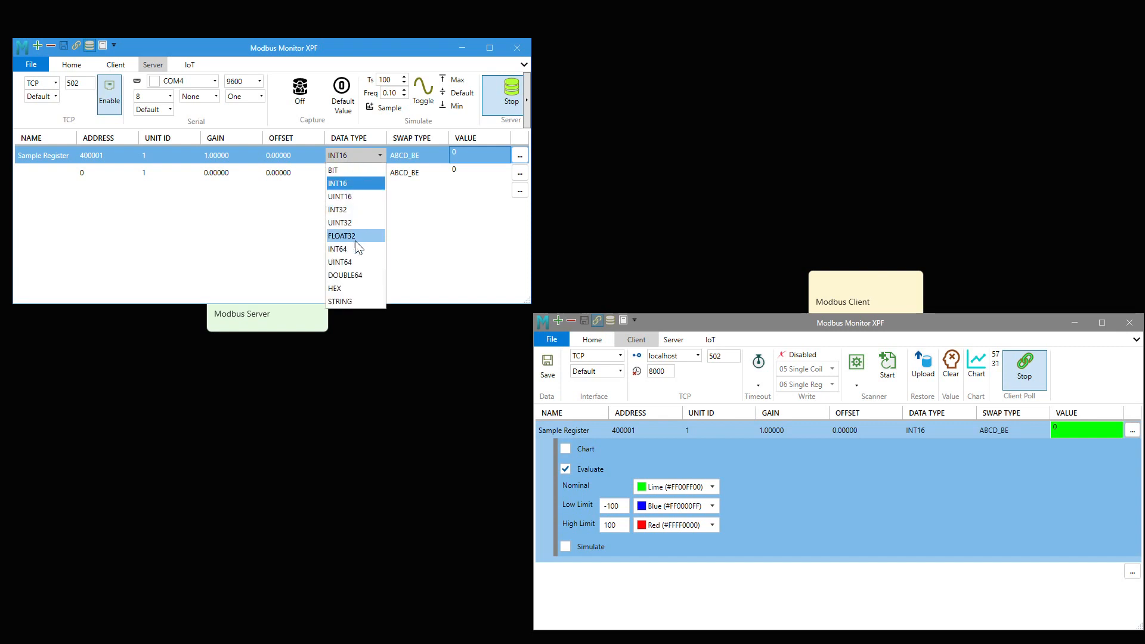
click(360, 298)
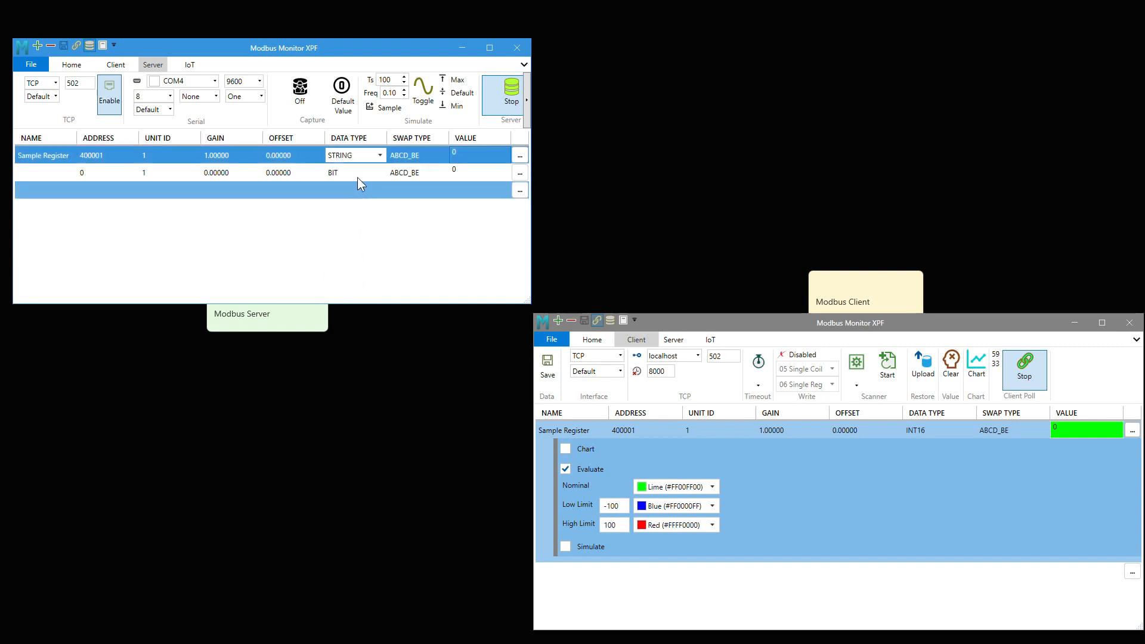
- Remove the unnamed BIT register at address 0 from the server's list
click(356, 168)
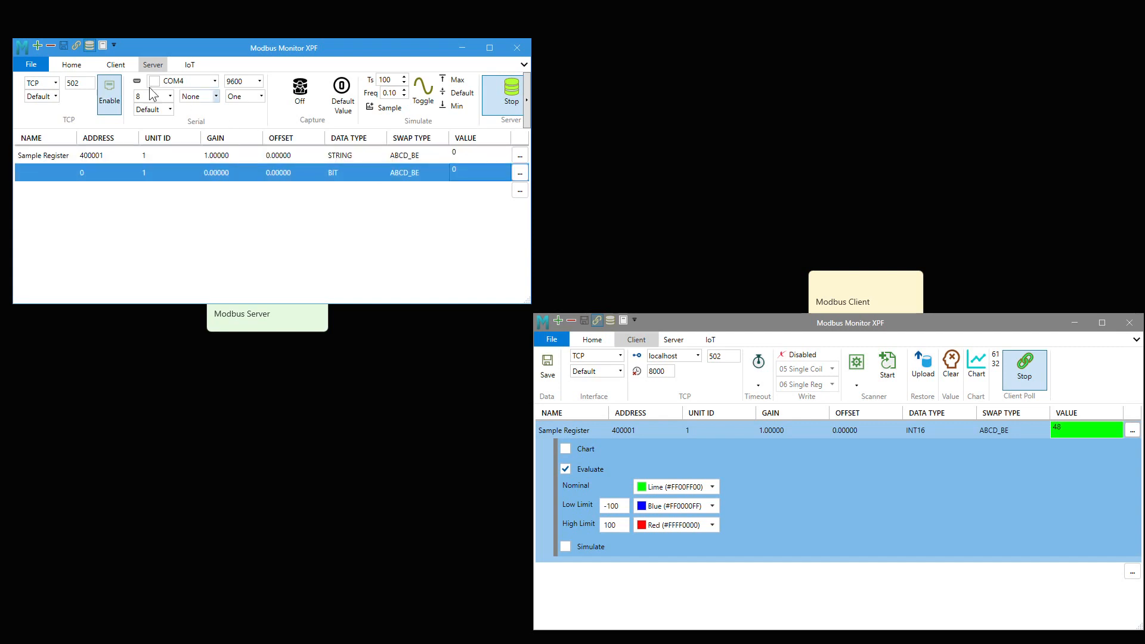
click(89, 65)
click(280, 90)
click(365, 160)
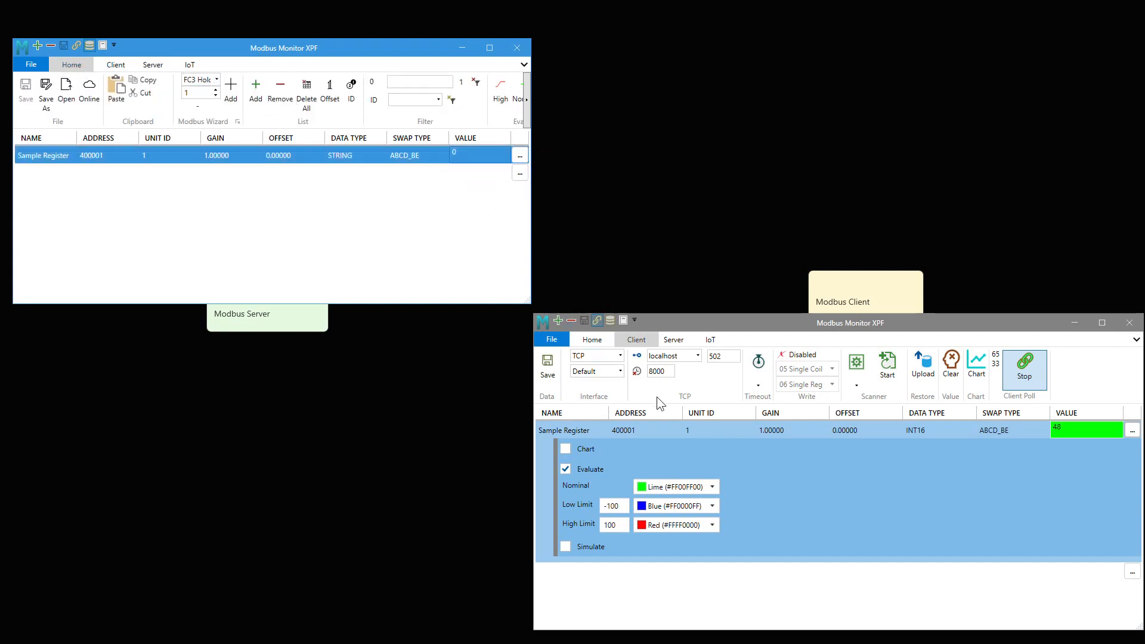
- Change the data type of the client's sample register to STRING
click(938, 430)
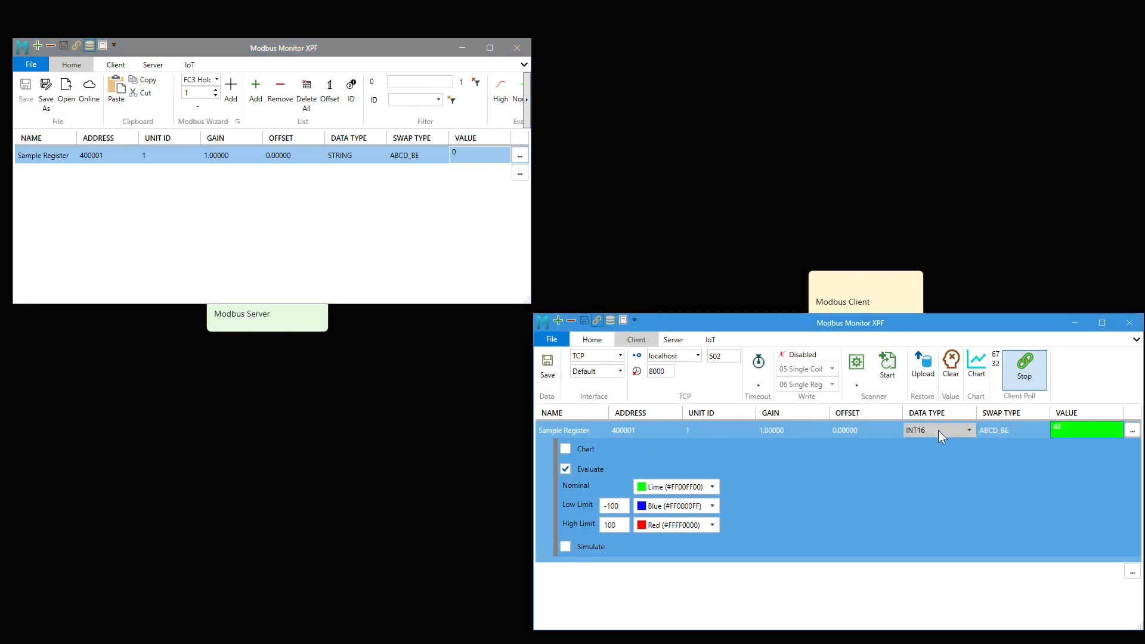
click(938, 431)
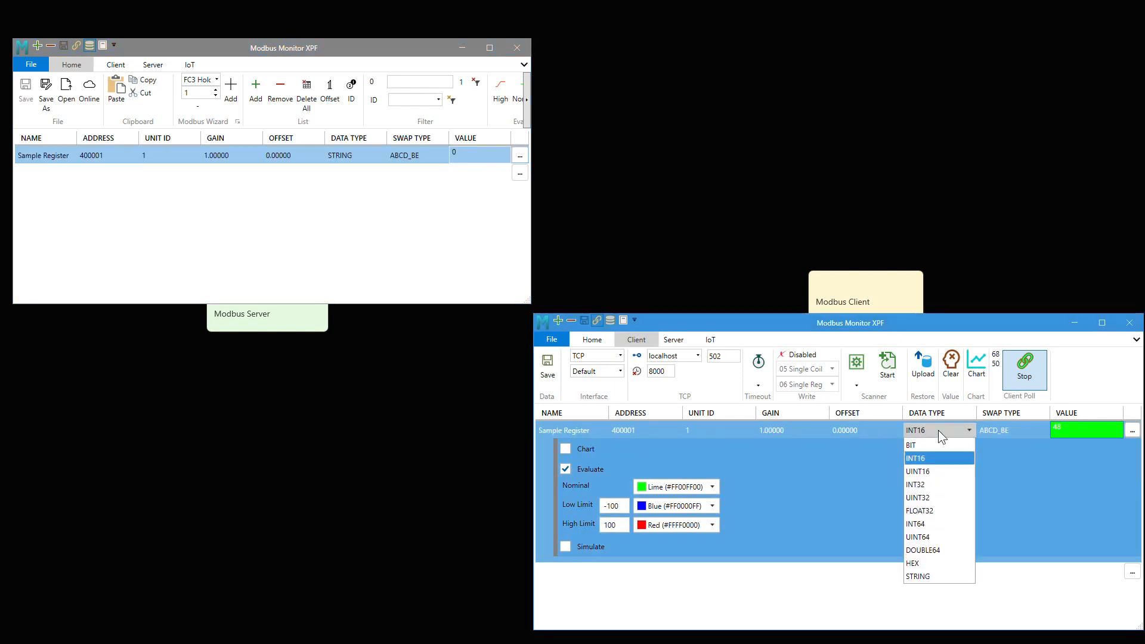
click(941, 576)
- Set the client register's evaluation low limit to AB and its high limit to XY
click(614, 506)
text(AB)
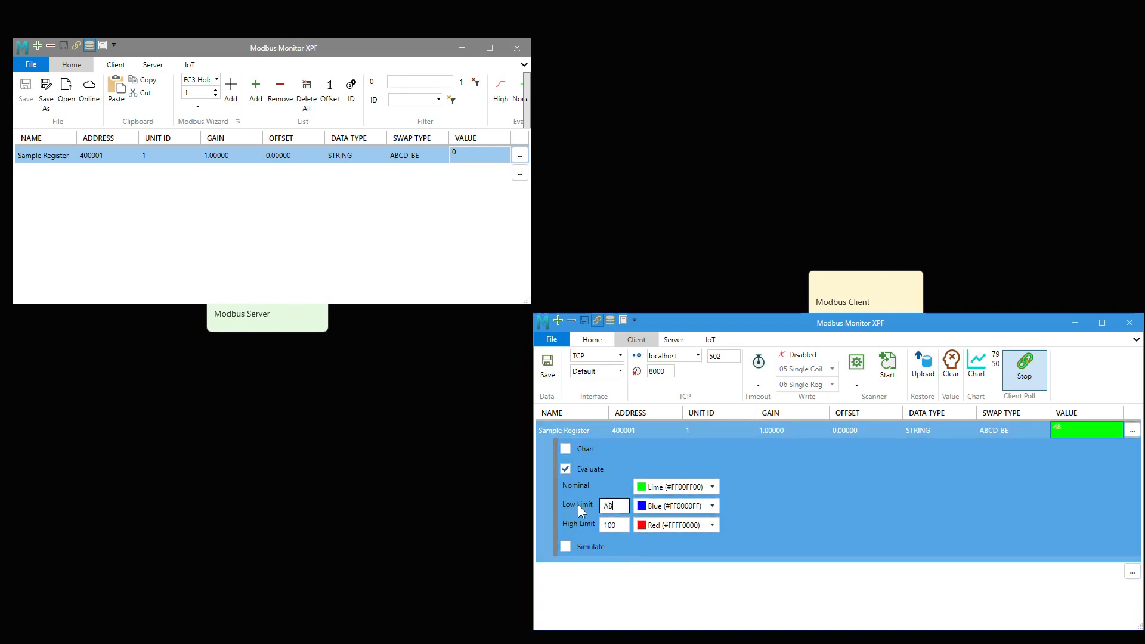
click(614, 522)
click(614, 523)
text(XY)
key(Tab)
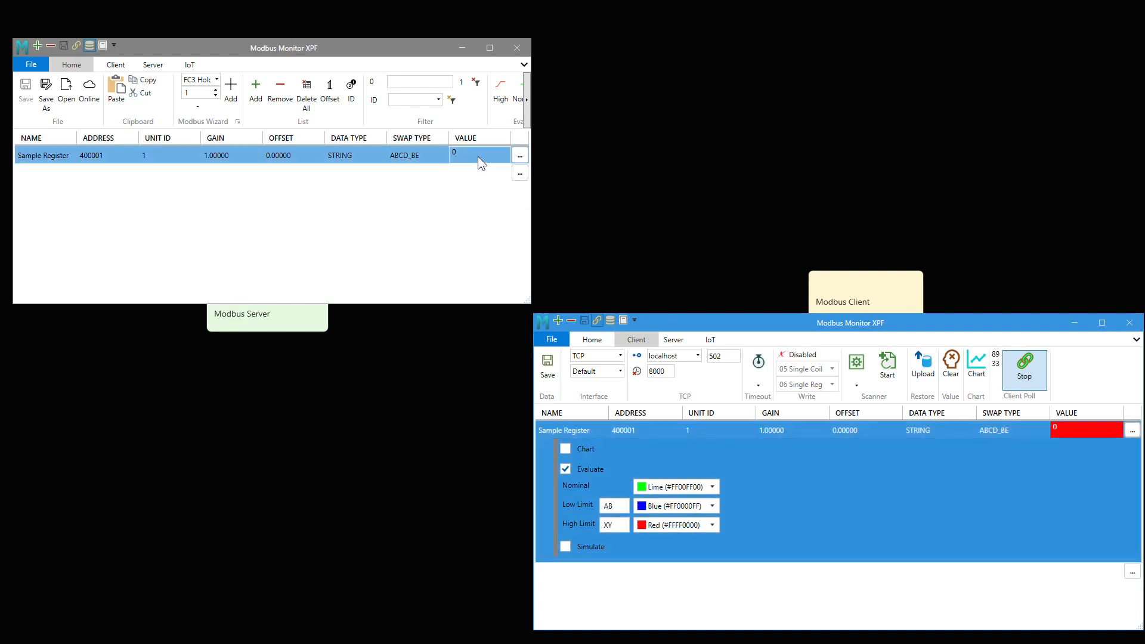
- Set the value of the server's STRING register 400001 to AB
click(476, 152)
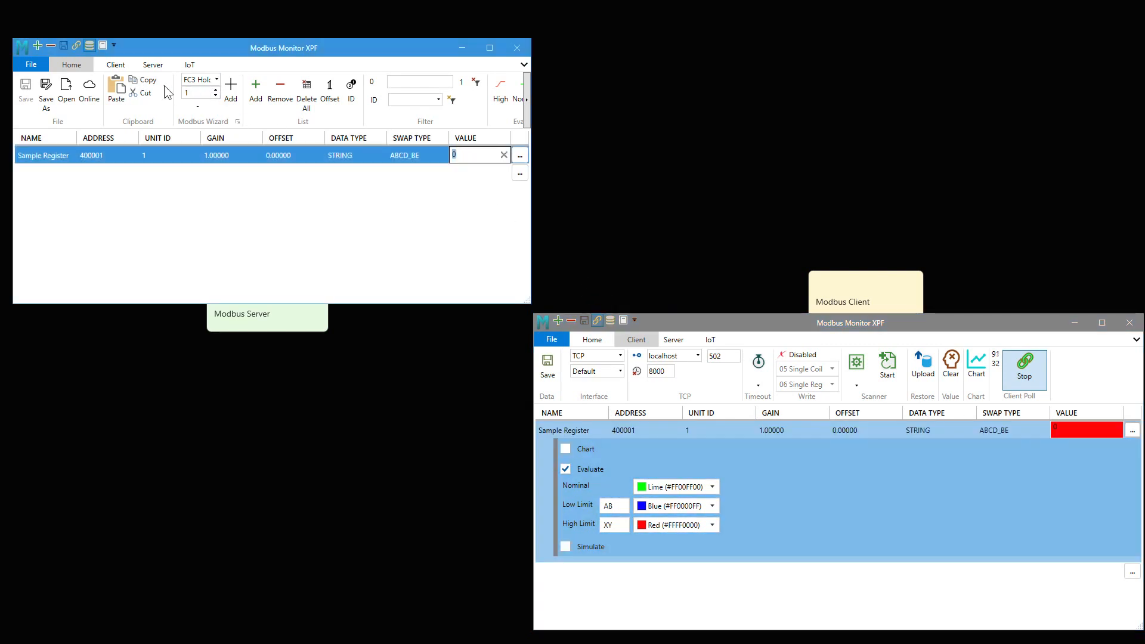
click(153, 65)
click(474, 138)
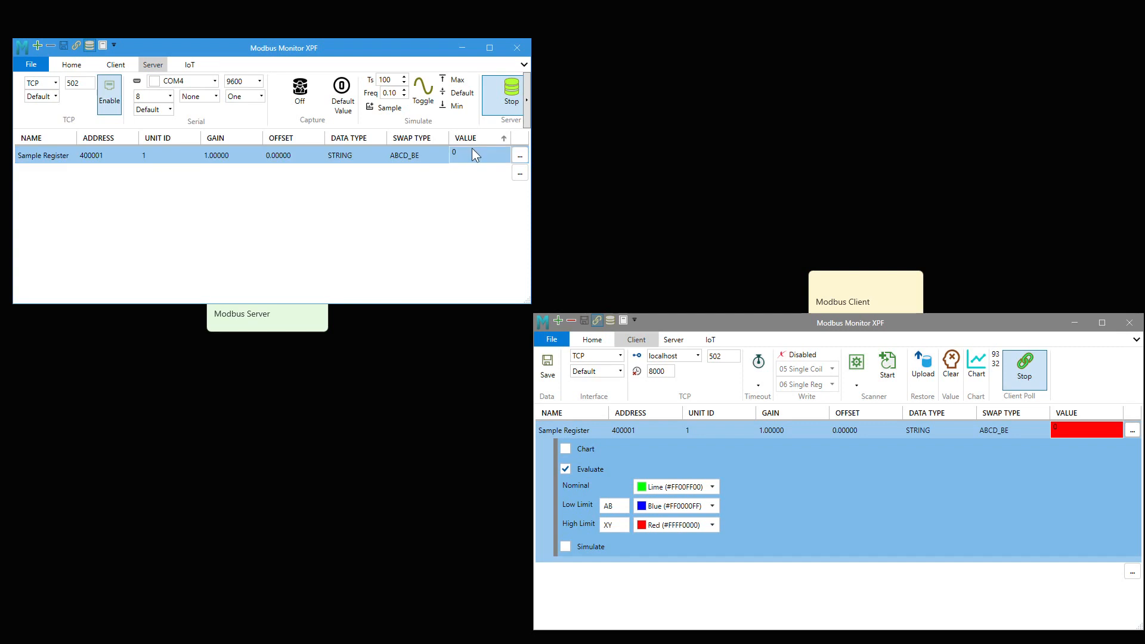
click(471, 152)
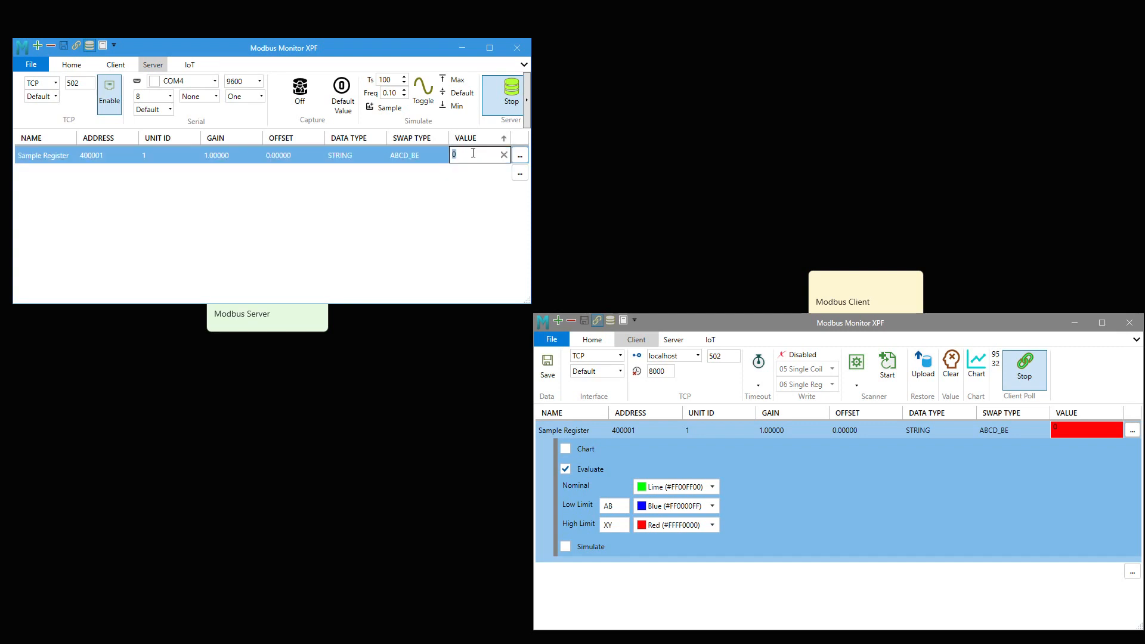
text(BA)
key(Return)
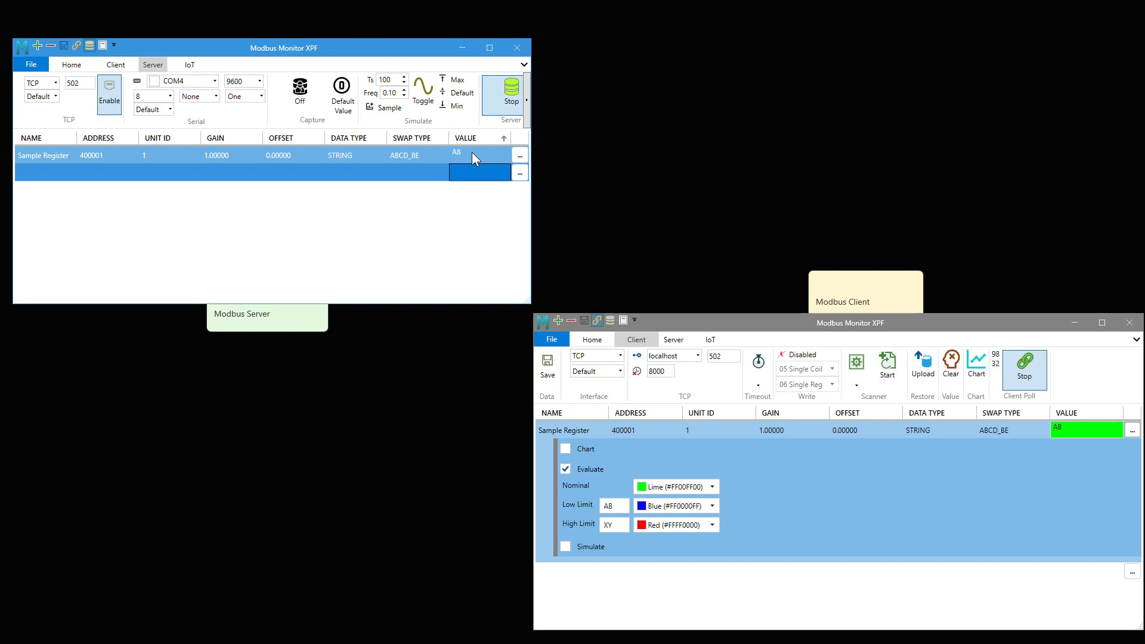
- Set the value of the server's STRING register 400001 to BA
click(472, 152)
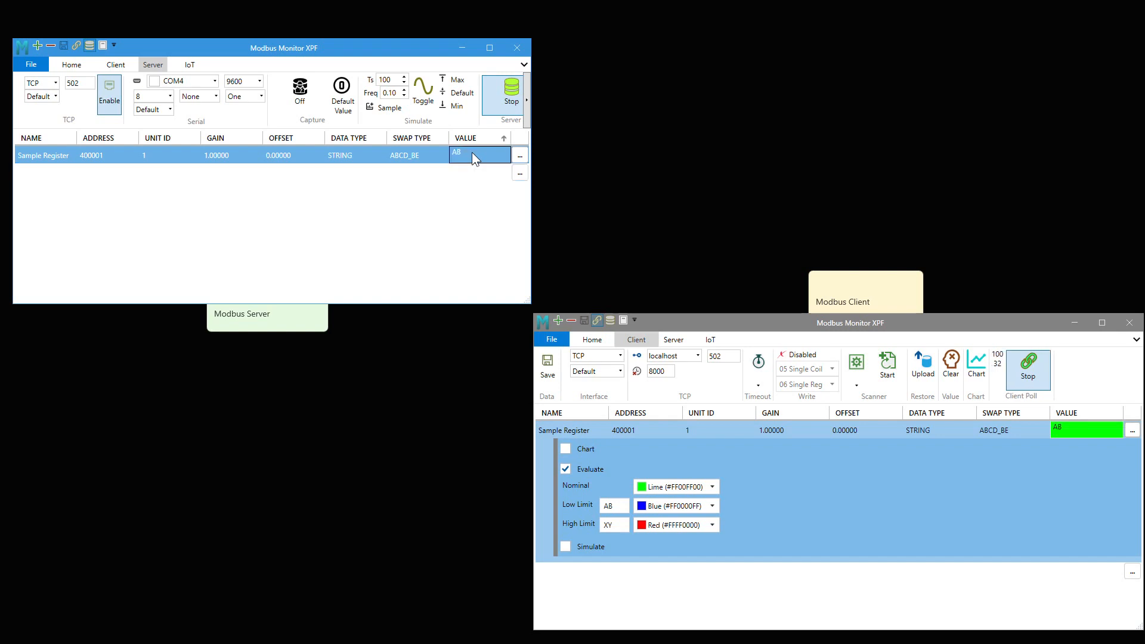
text(BA)
key(Return)
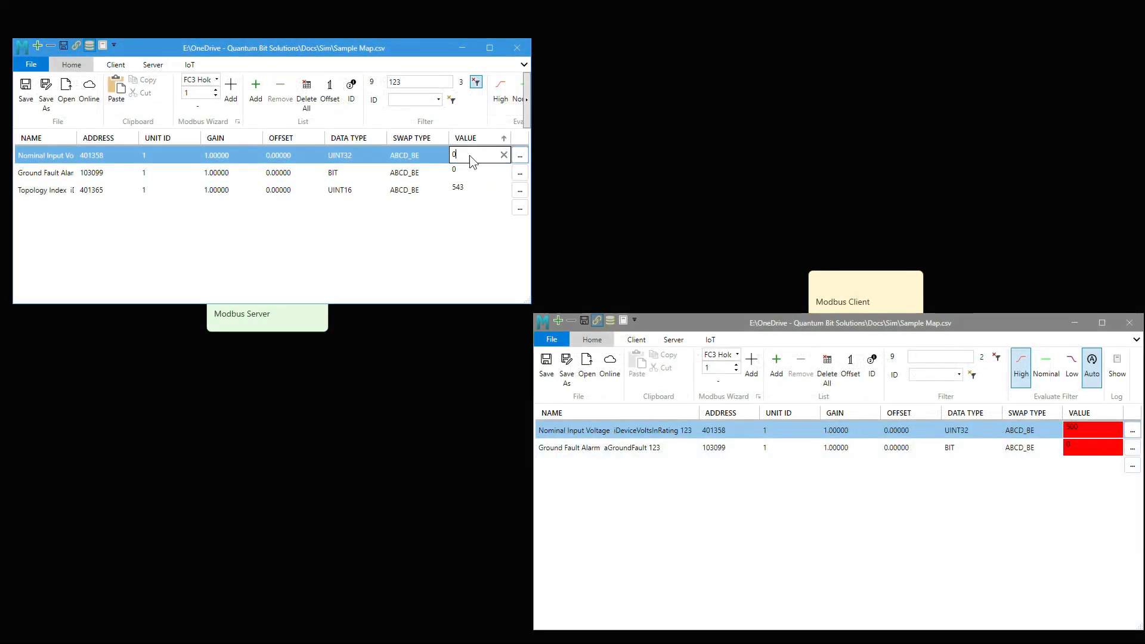
- Set the server's Nominal Input Voltage value to 0 and its Ground Fault Alarm value to 1
key(Return)
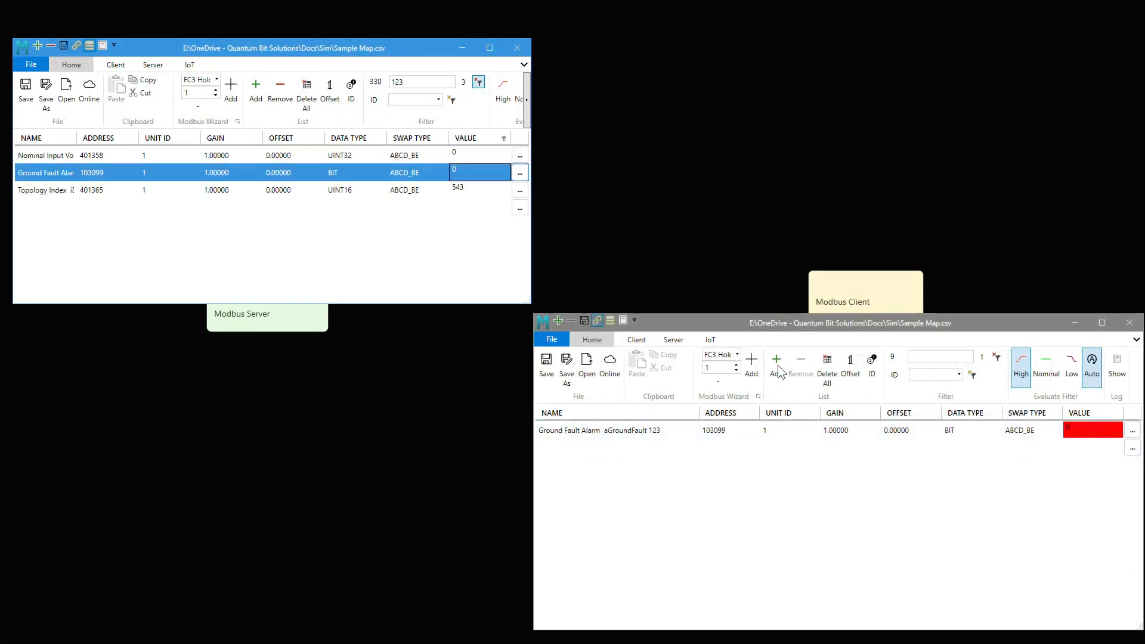
click(460, 172)
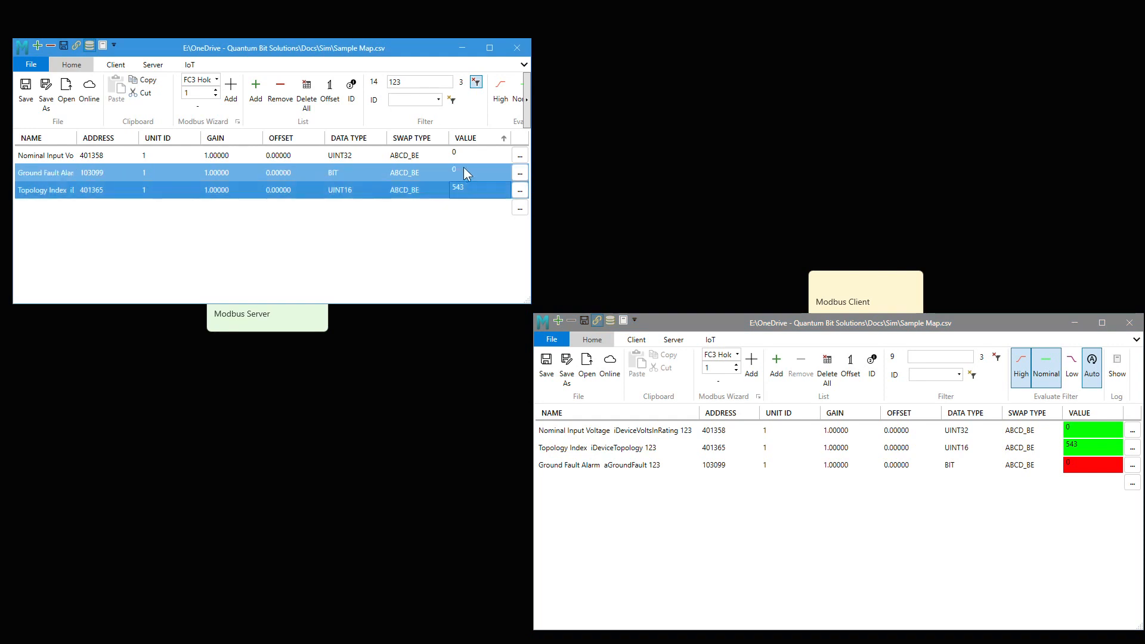
text(50)
key(Return)
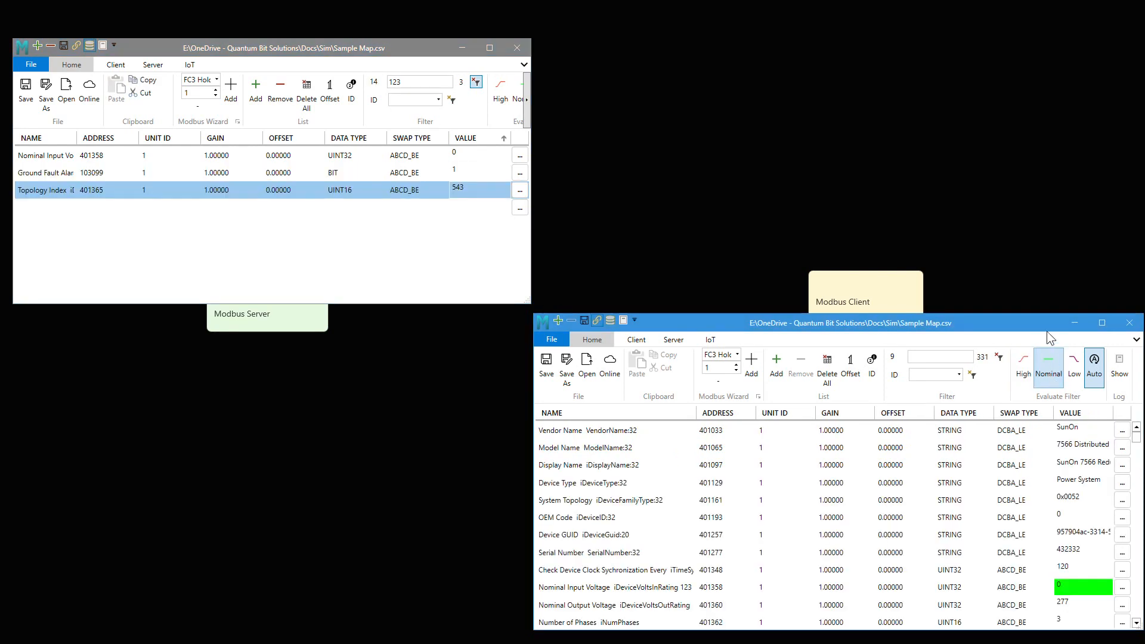
click(478, 174)
key(Down)
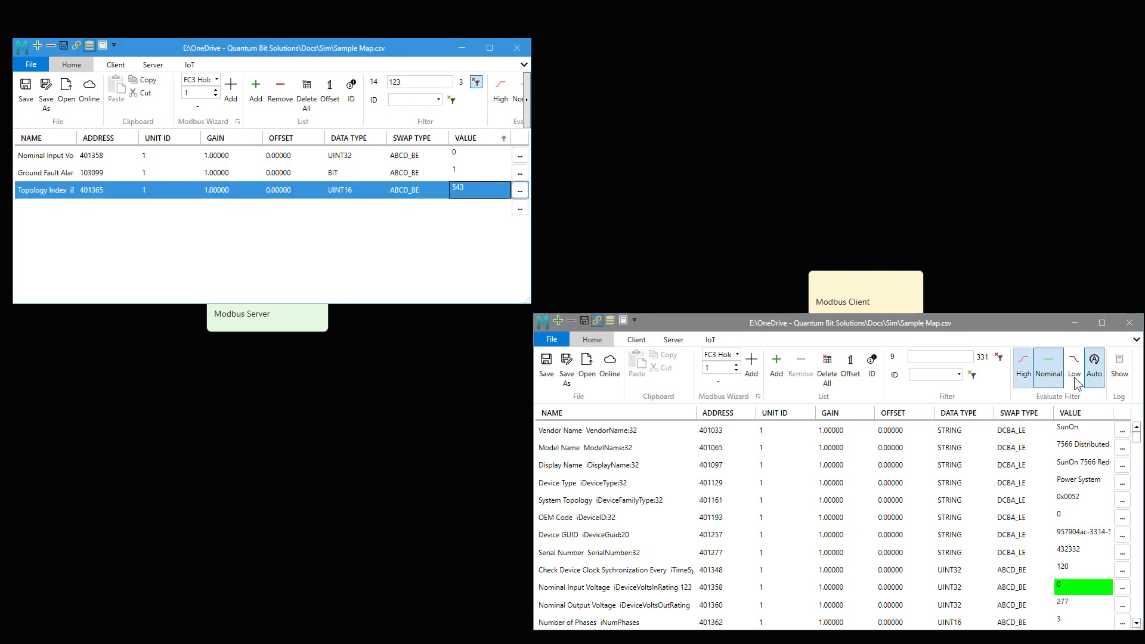
- Restrict the client's list to registers evaluated as nominal and select the server's Ground Fault Alarm value
click(1053, 376)
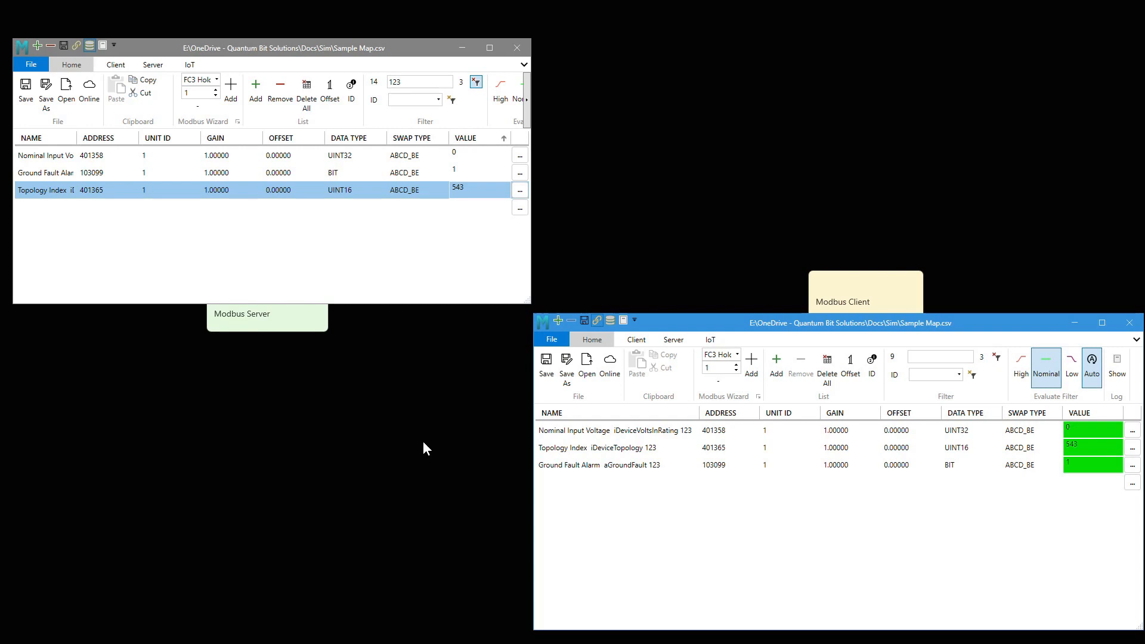
click(310, 186)
click(480, 173)
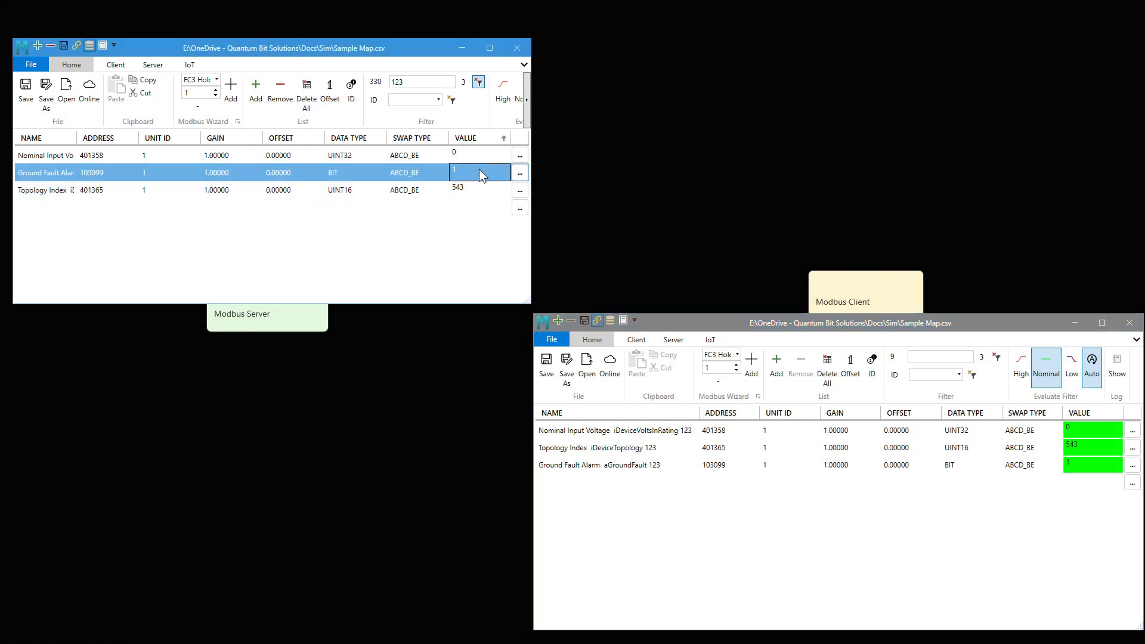
key(ctrl+c)
key(Escape)
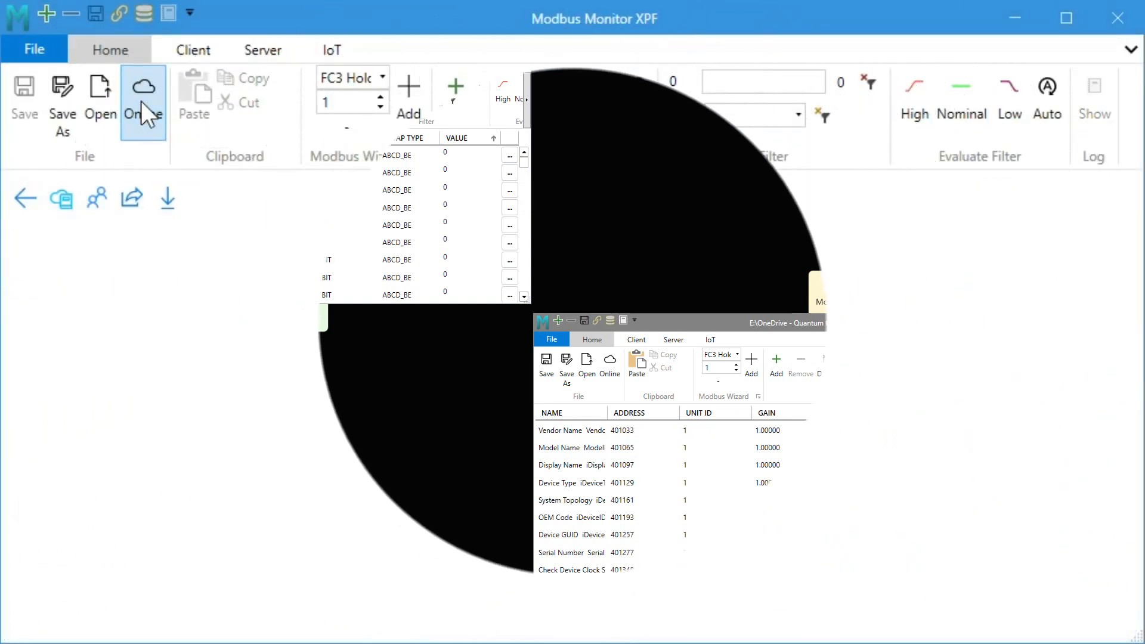
click(142, 102)
click(449, 480)
click(450, 481)
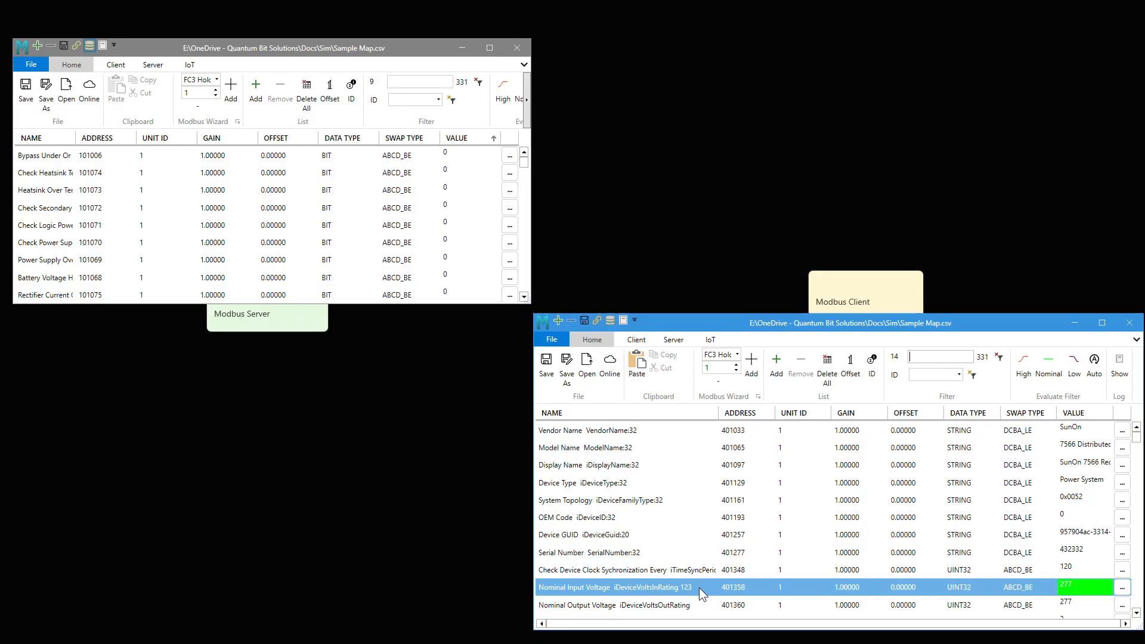
- Examine the 123 tag at the end of the Nominal Input Voltage register's name in the client
click(698, 588)
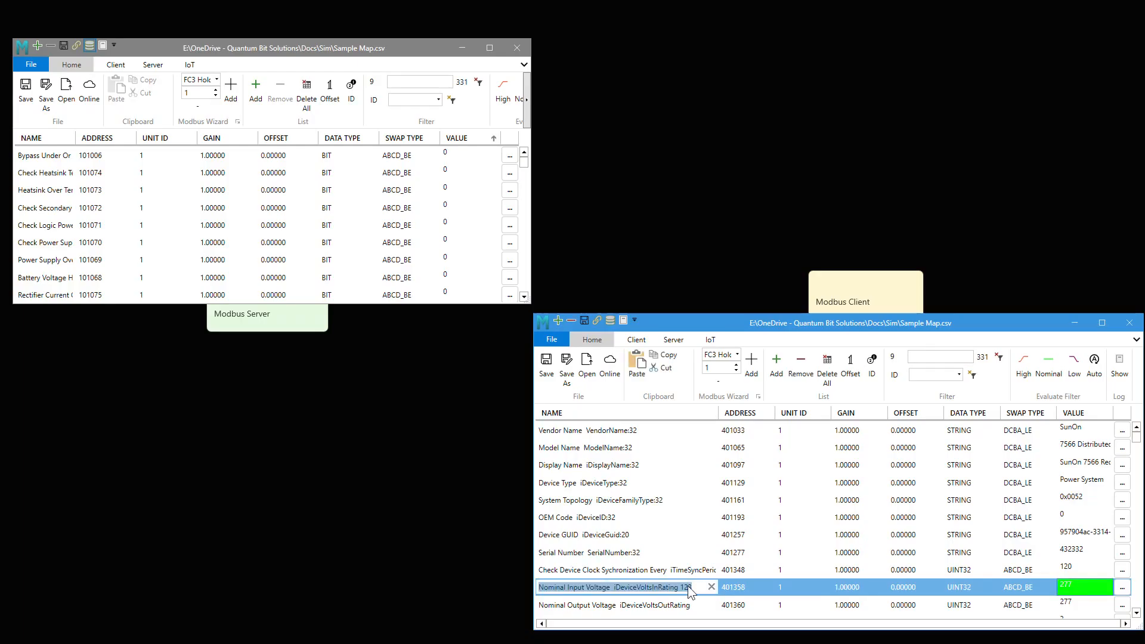
drag(681, 587, 710, 587)
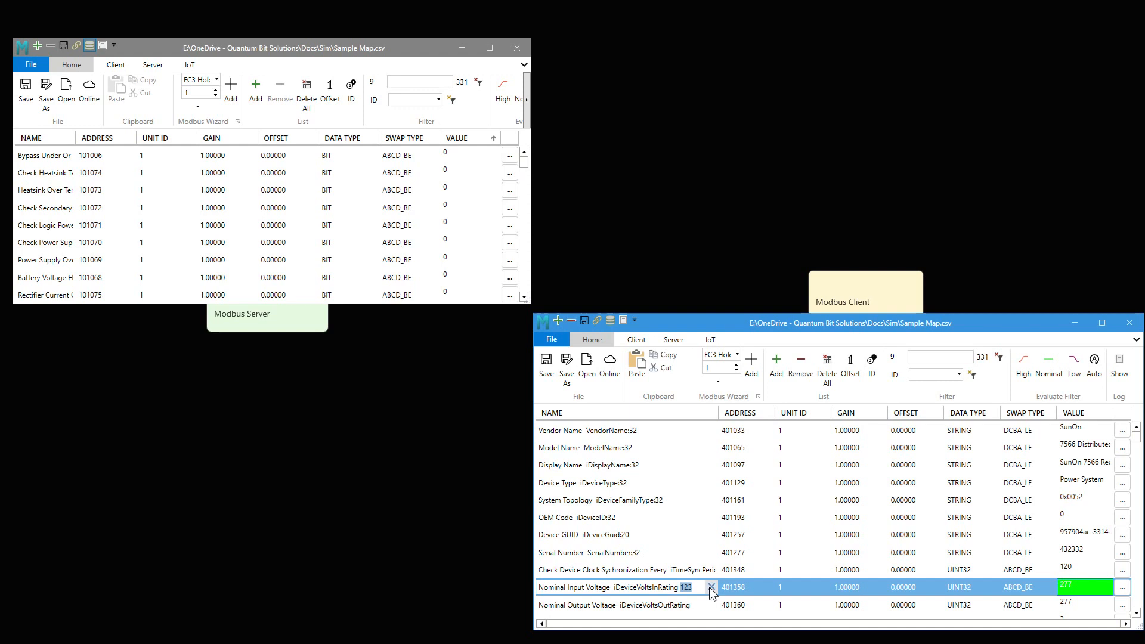
click(677, 569)
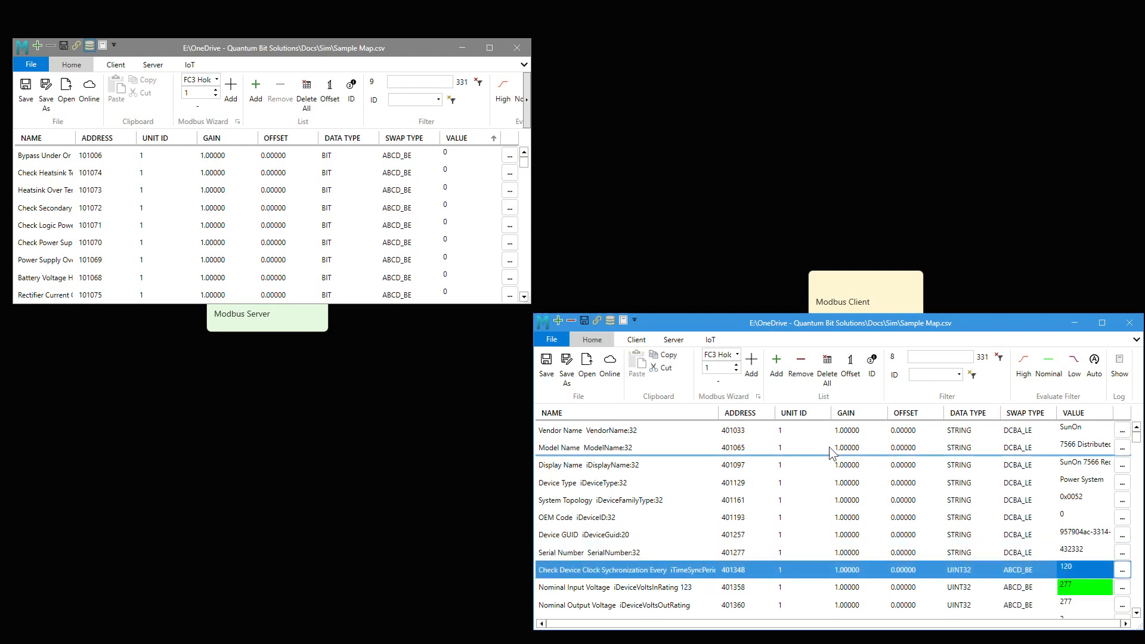
- Filter the client's register list by 123 and narrow its Name column
click(920, 357)
text(123)
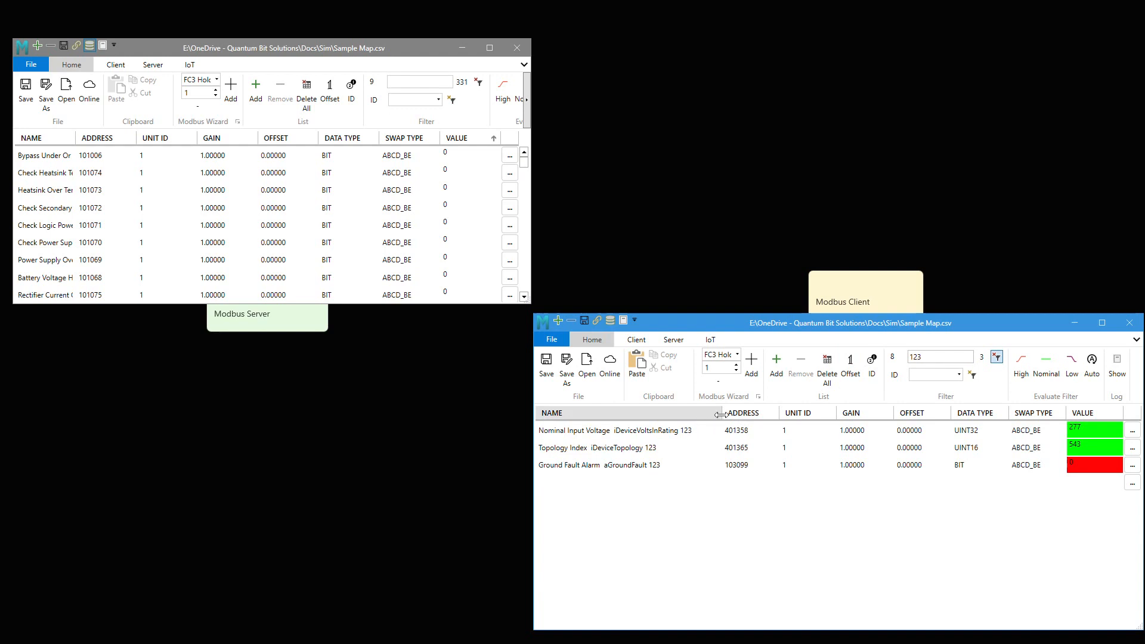
drag(722, 415, 699, 414)
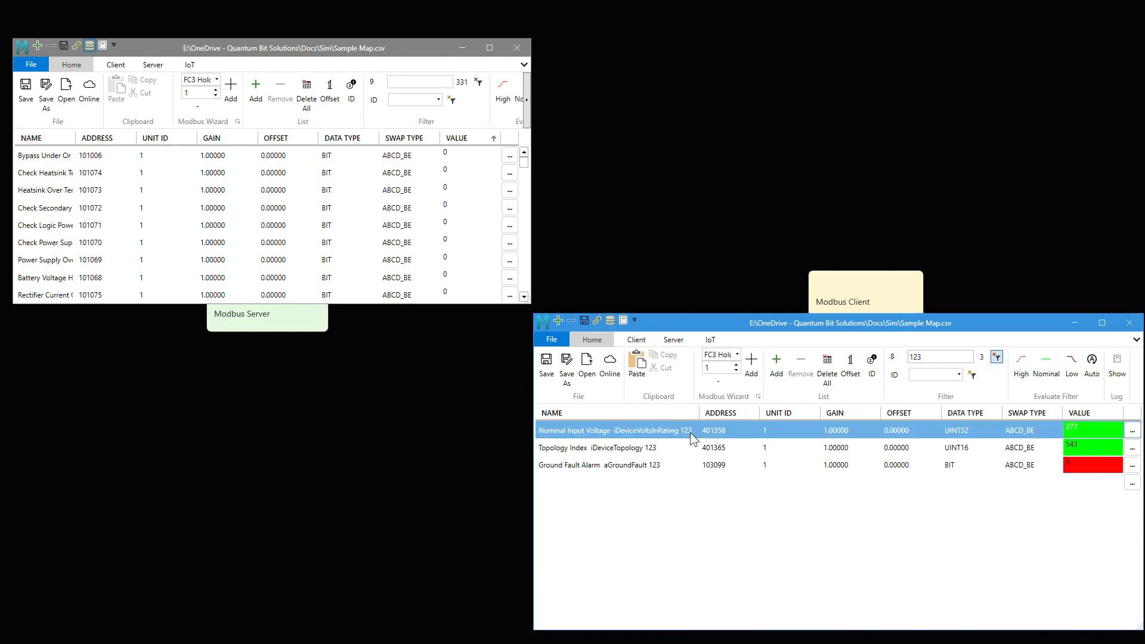
click(656, 452)
click(653, 467)
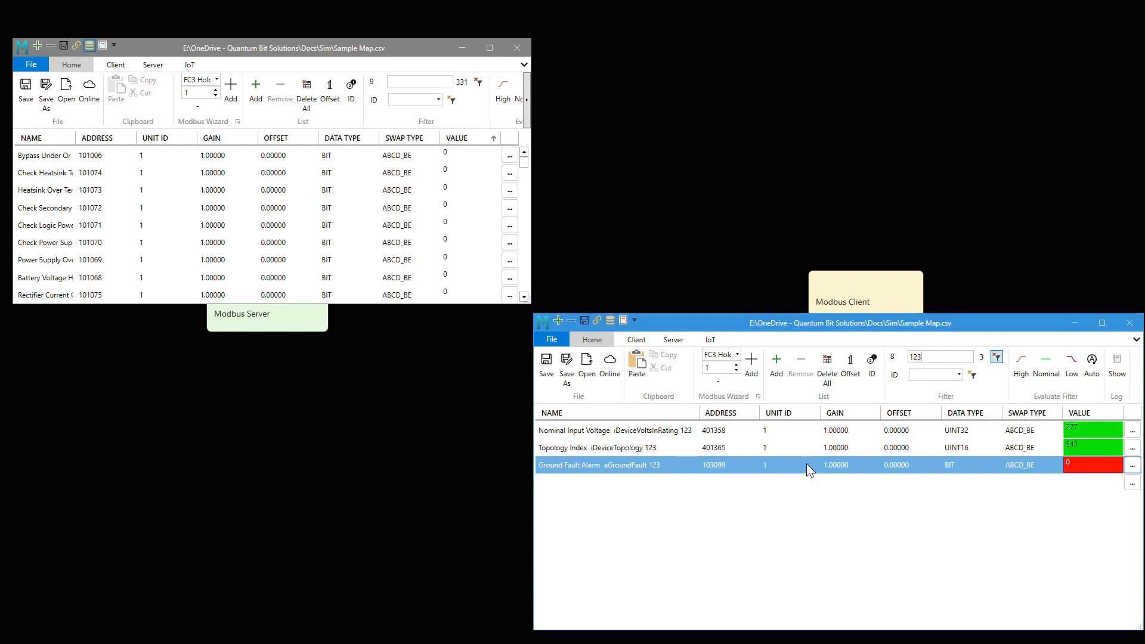
- Examine the evaluation limits of the client's Nominal Input Voltage, Topology Index and Ground Fault Alarm registers
click(1132, 430)
click(1132, 430)
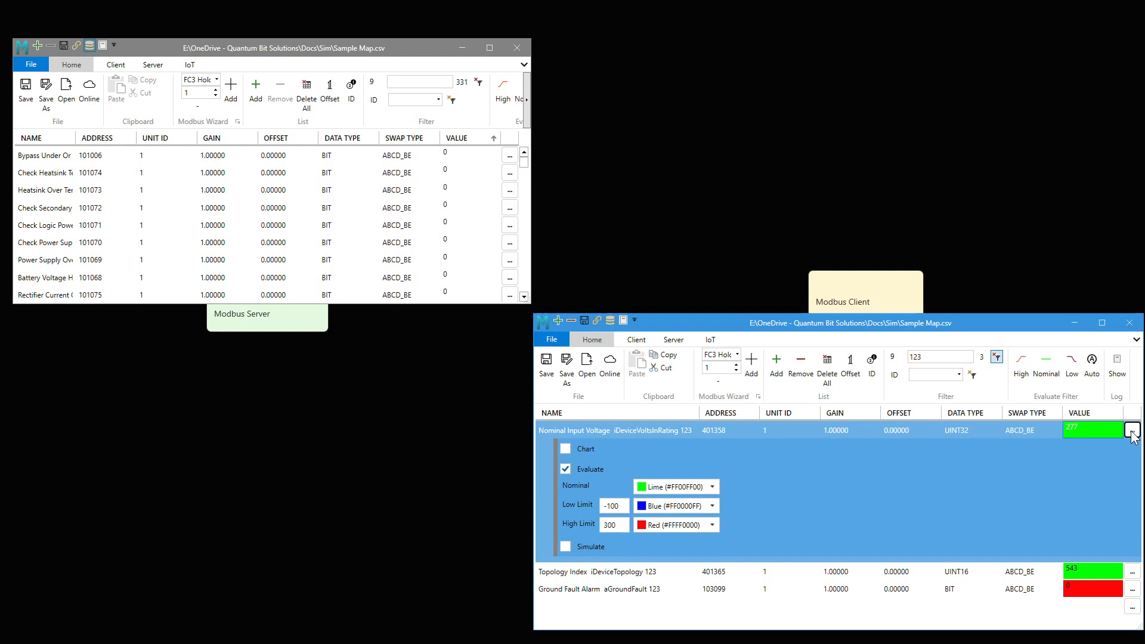
click(620, 507)
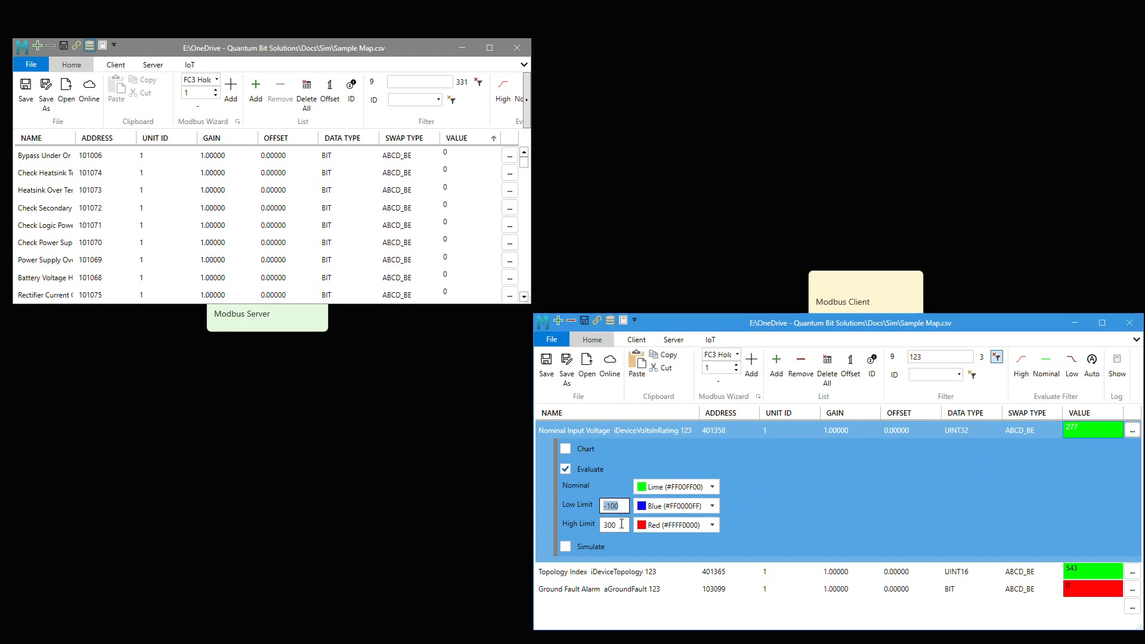
click(1132, 431)
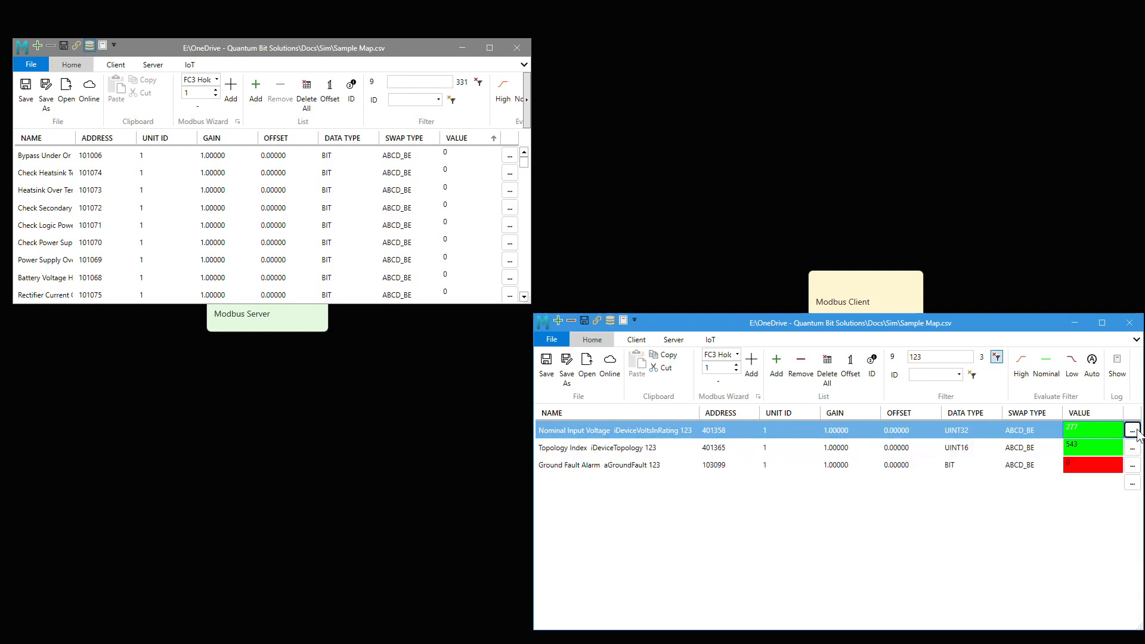
click(1133, 448)
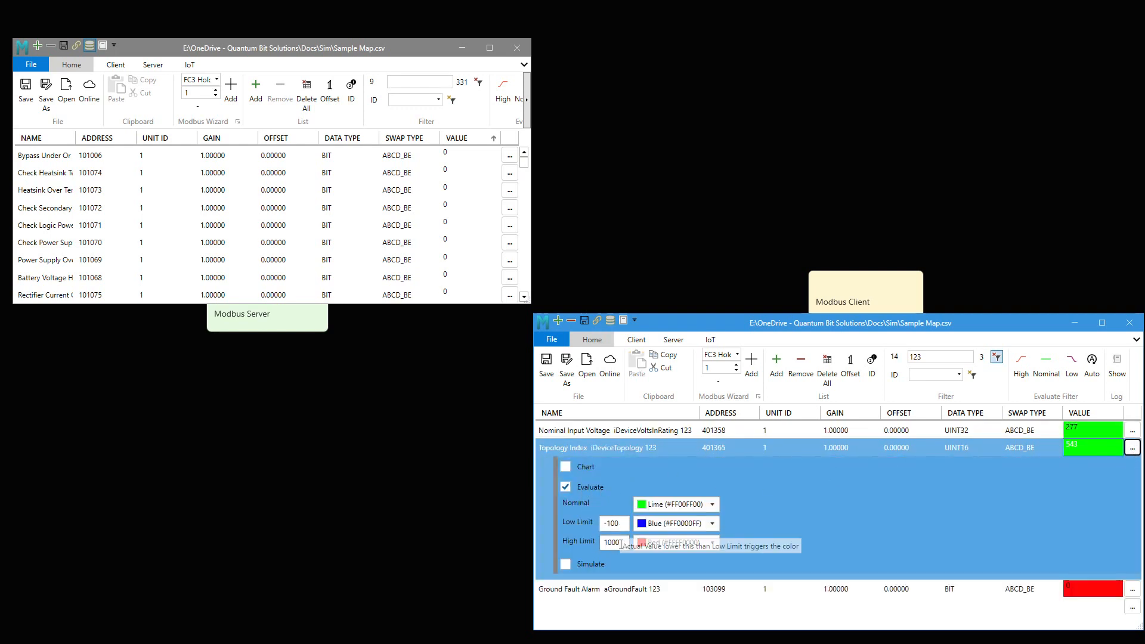
click(1132, 448)
click(1132, 465)
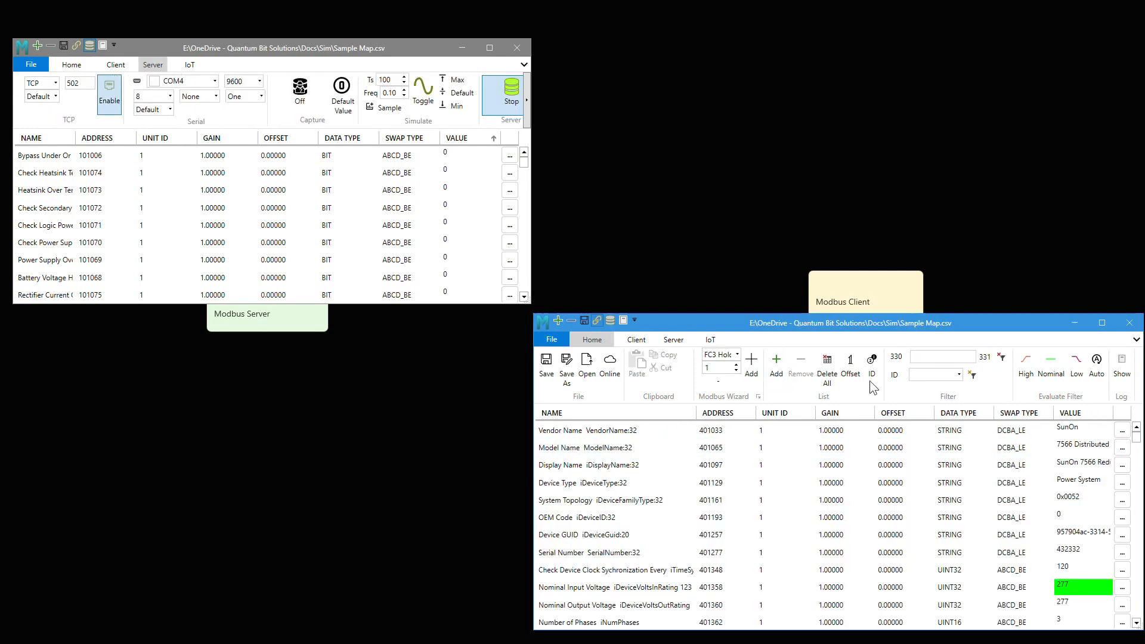
- Show only high and nominal registers in the client with automatic filtering, and set the server's Ground Fault Alarm value to 1
click(1053, 382)
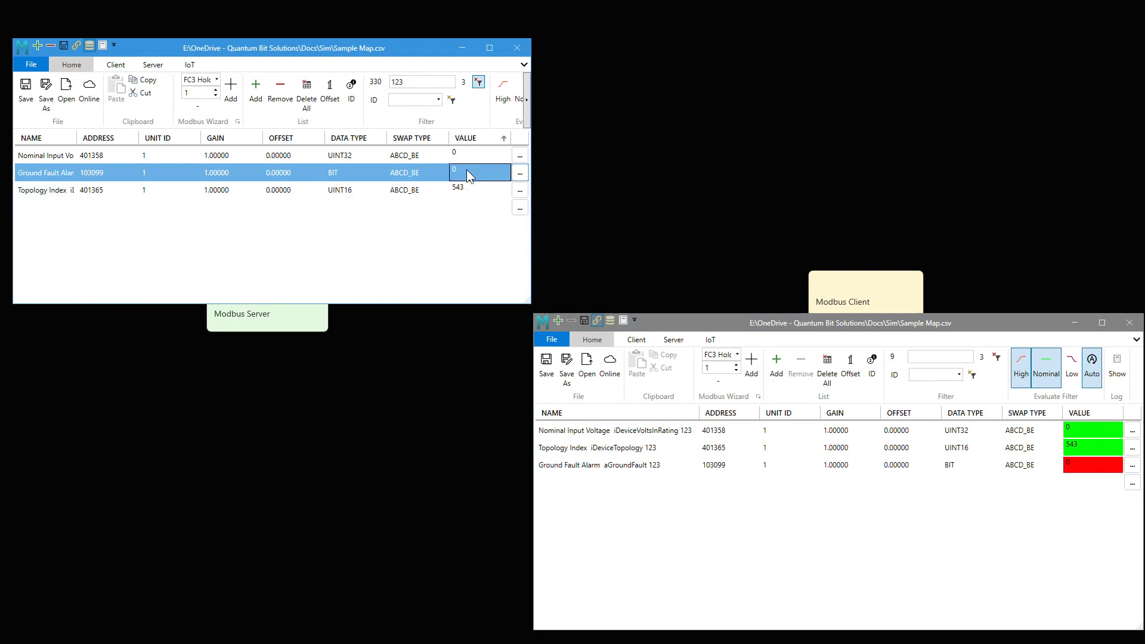
text(50)
key(Return)
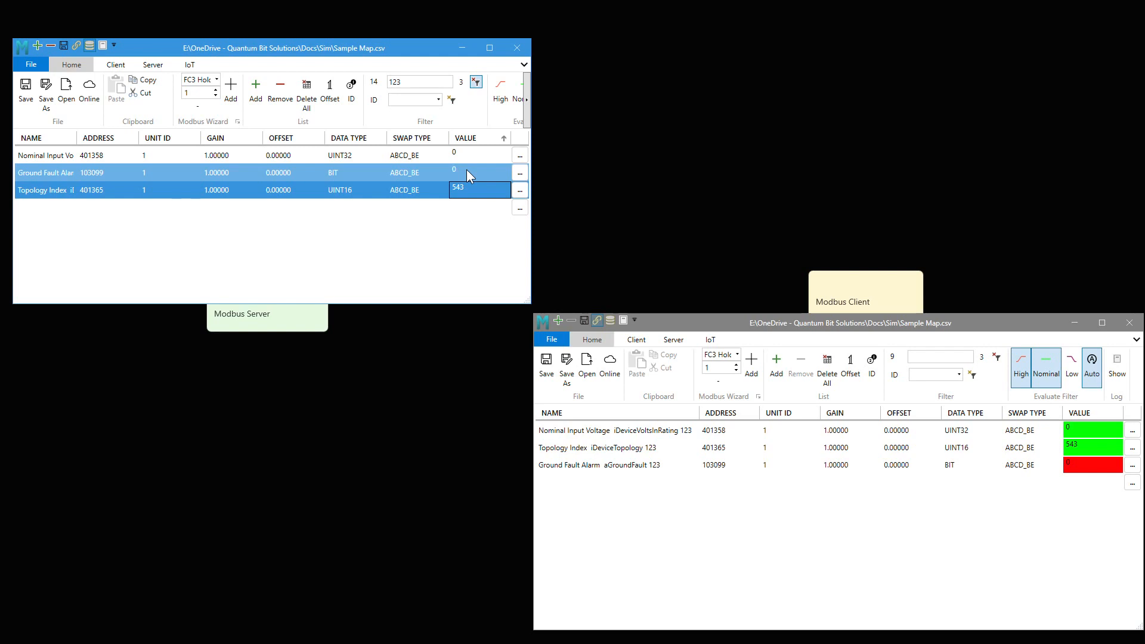
click(468, 187)
click(472, 176)
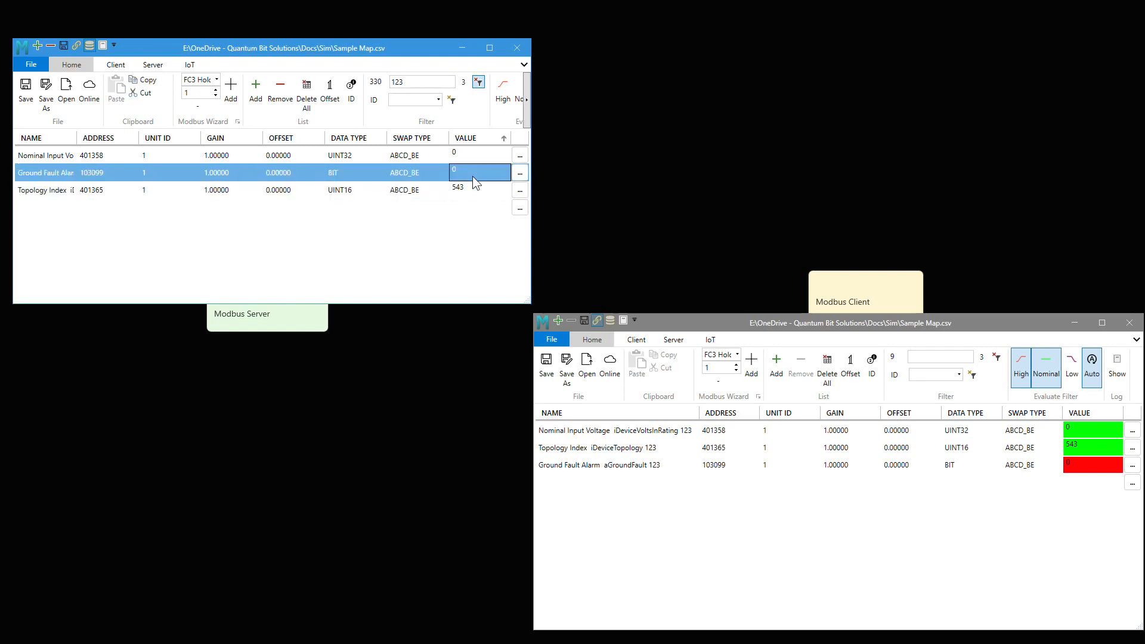
text(1)
key(Return)
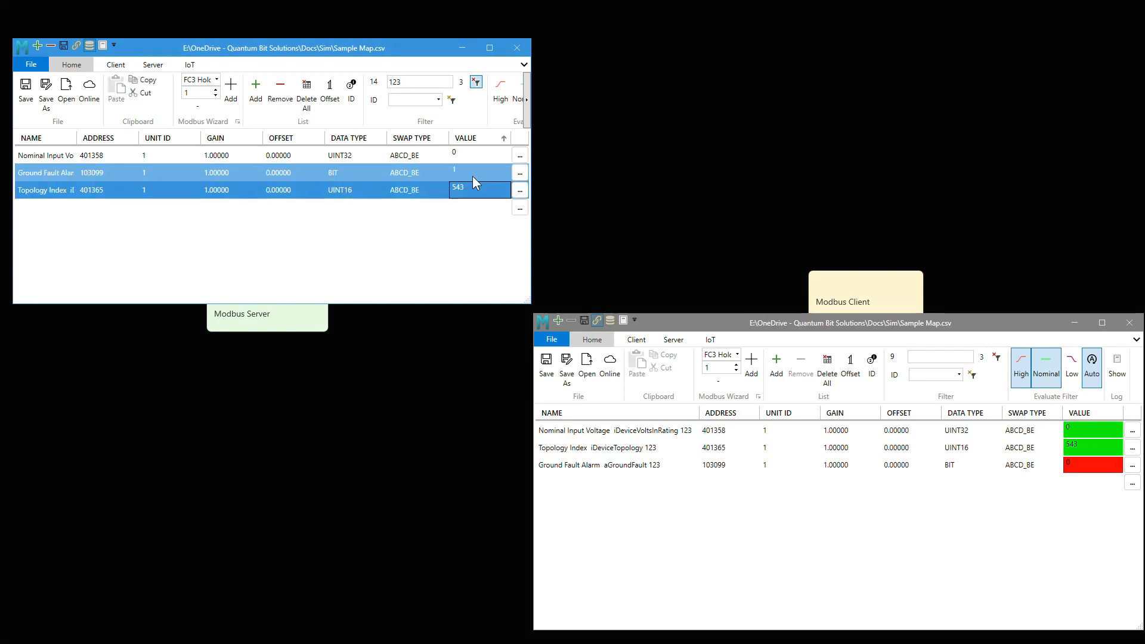